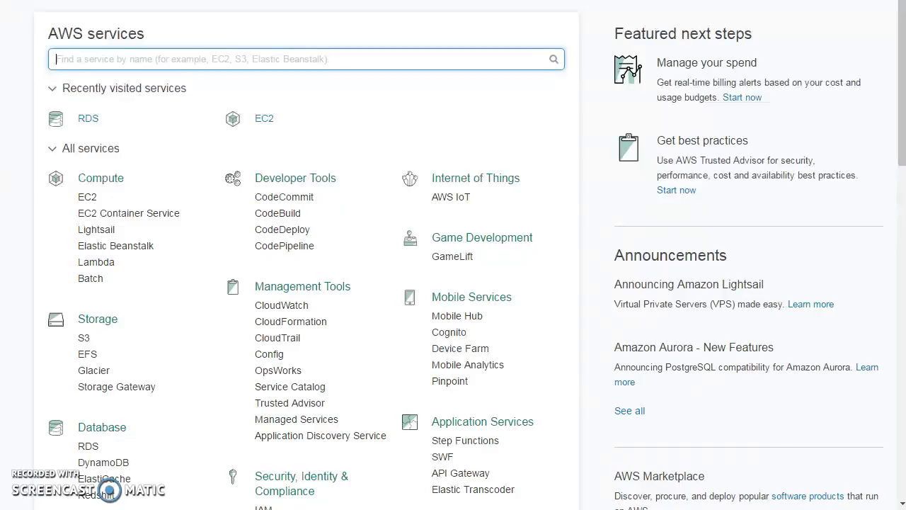
Step: Open Amazon RDS from the Database services and start with Get Started Now
click(87, 446)
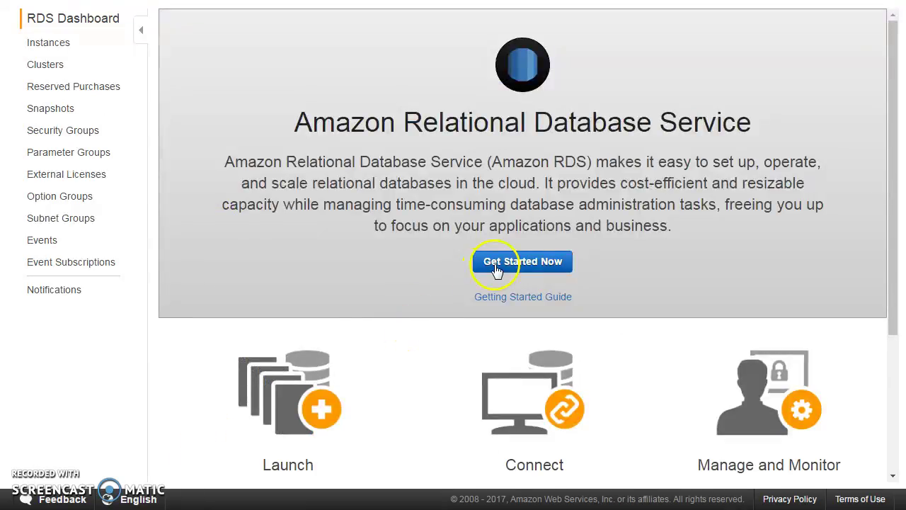
click(494, 266)
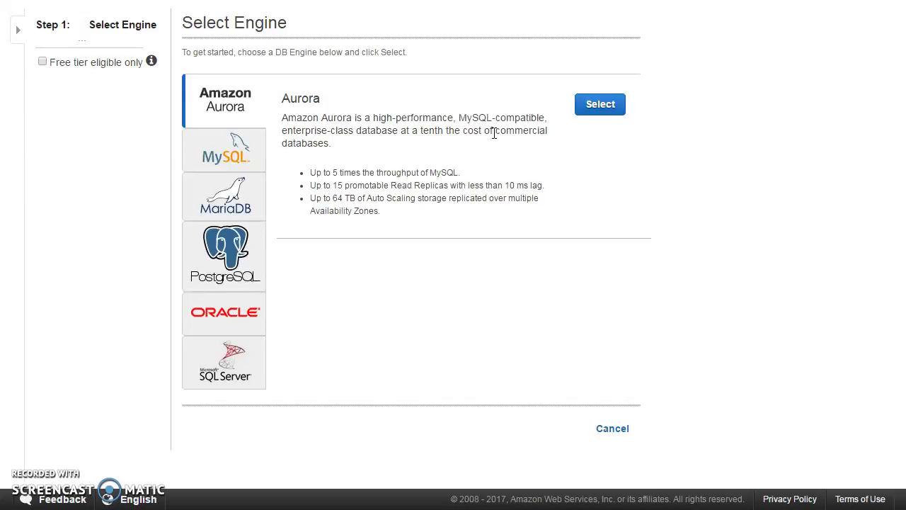
Step: Select the MySQL engine with the Production option and continue to DB details
click(233, 160)
click(233, 159)
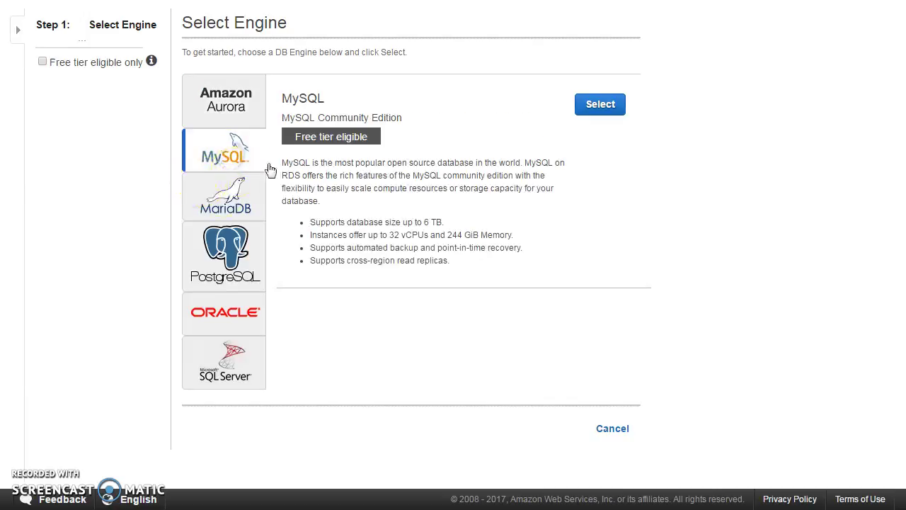
click(603, 107)
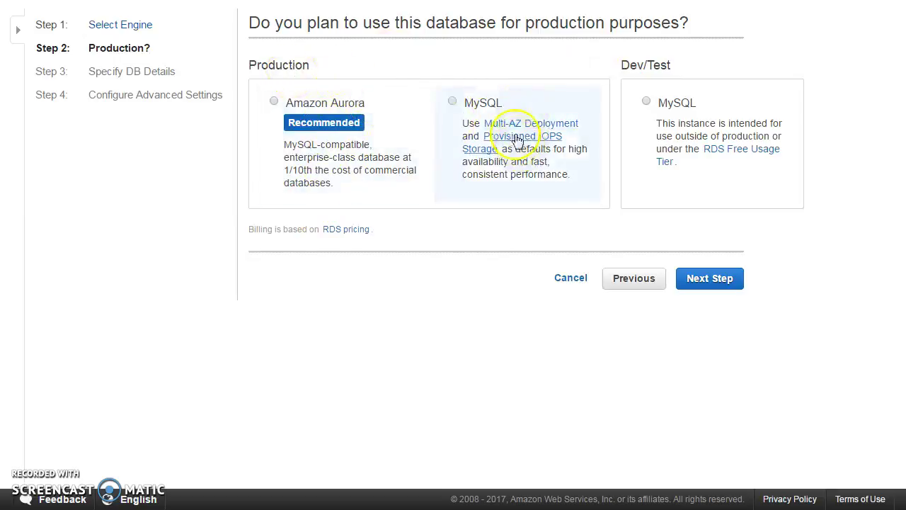
click(483, 106)
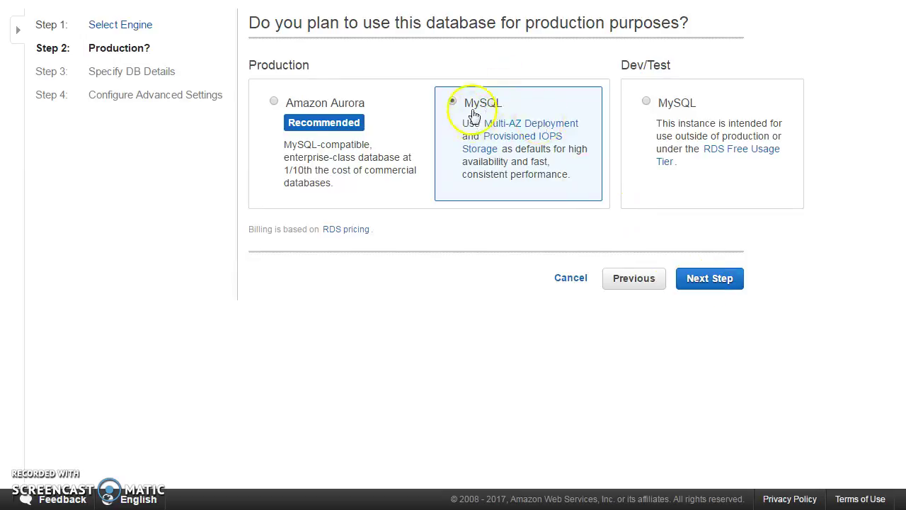
click(703, 283)
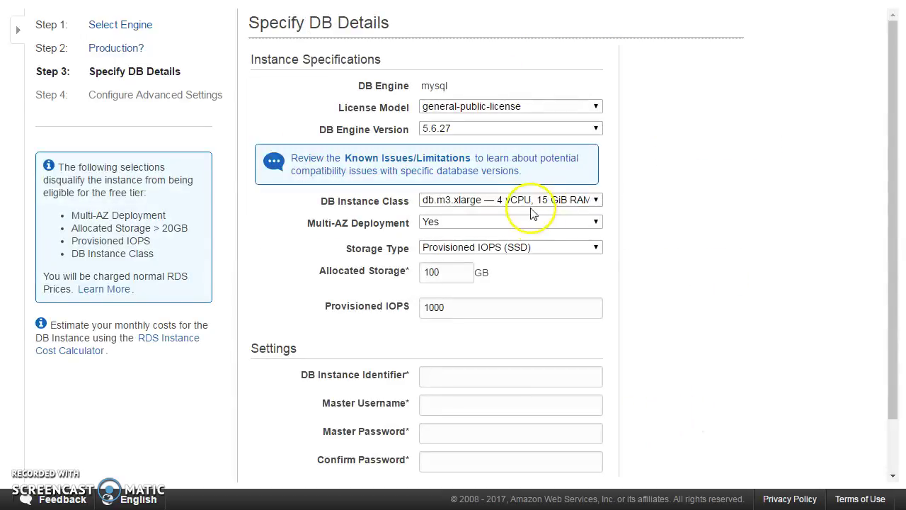
Step: Keep the general-public license, set engine version 5.7.16 and instance class db.t2.micro
click(497, 108)
click(498, 107)
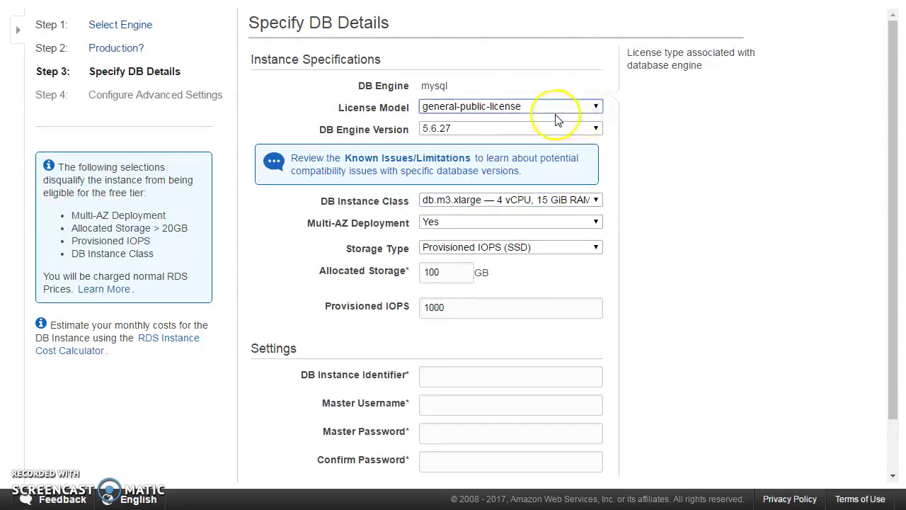
click(525, 128)
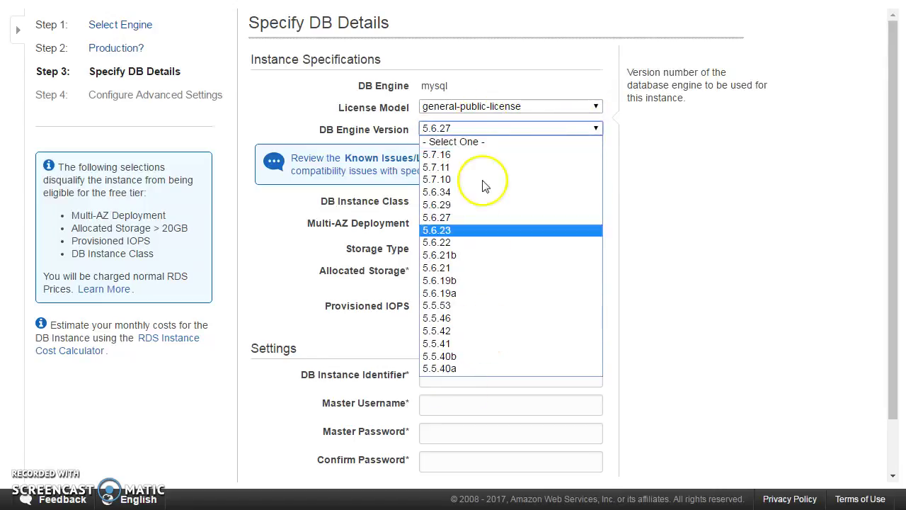
click(481, 154)
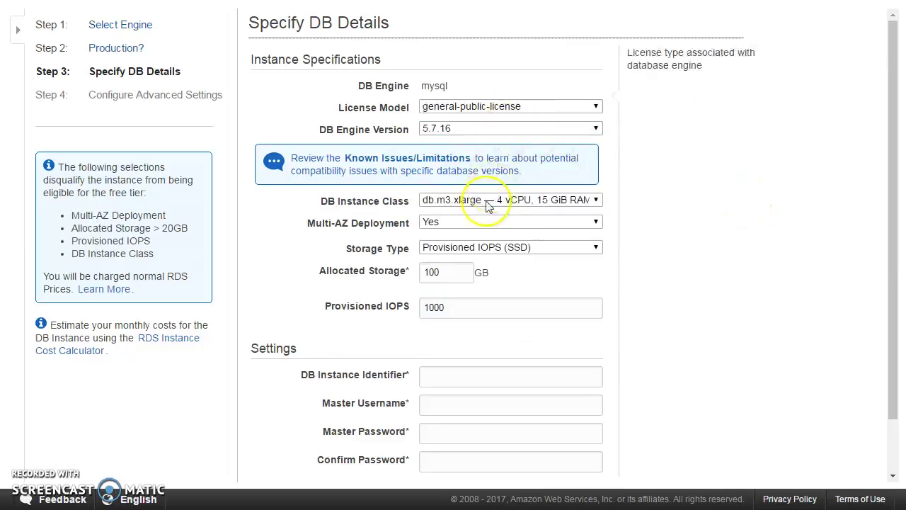
click(477, 200)
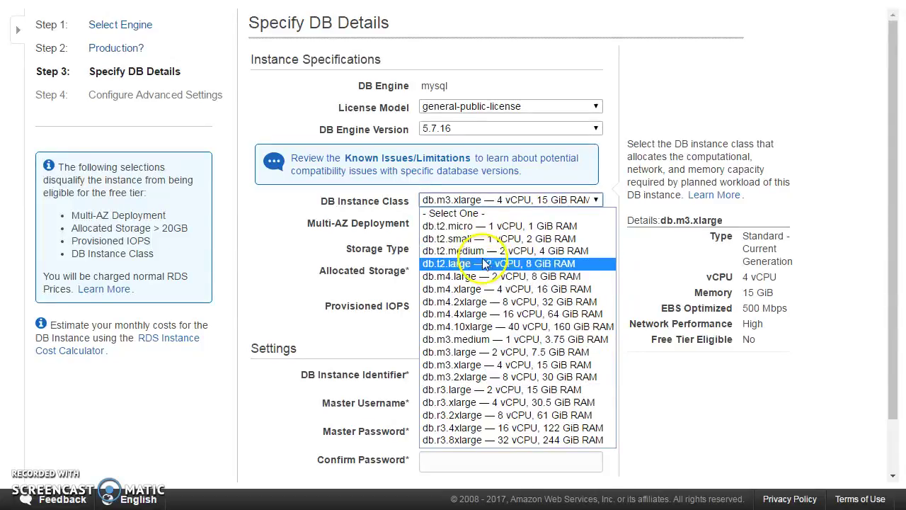
click(475, 227)
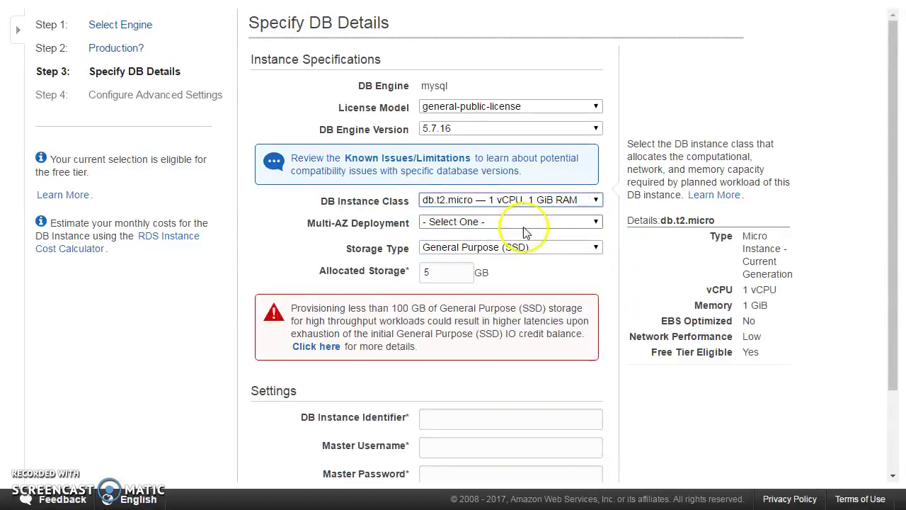
Step: Enable Multi-AZ, keep General Purpose (SSD) storage, and allocate 100 GB
click(452, 223)
click(453, 259)
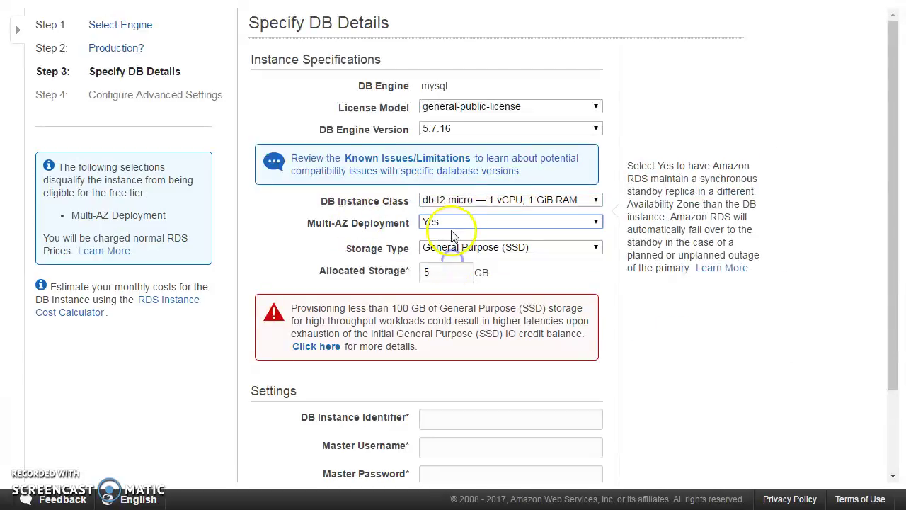
click(451, 249)
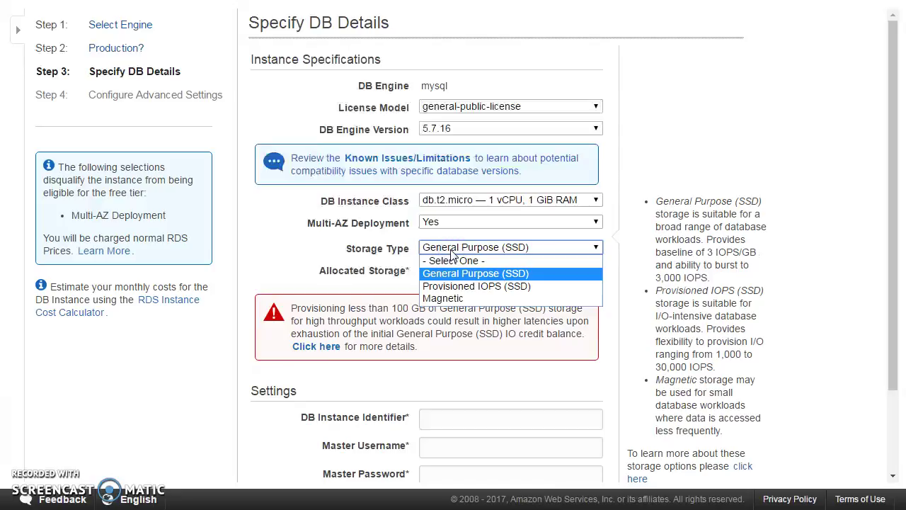
click(456, 254)
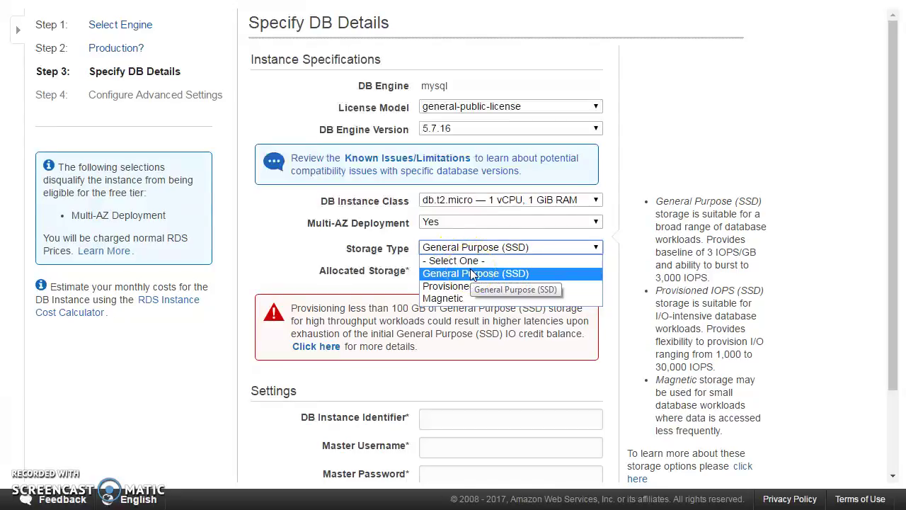
click(472, 274)
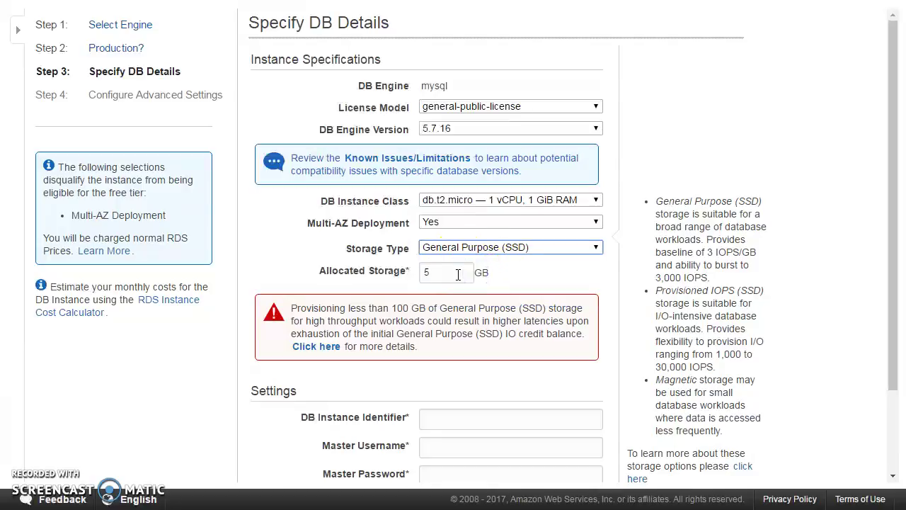
click(404, 278)
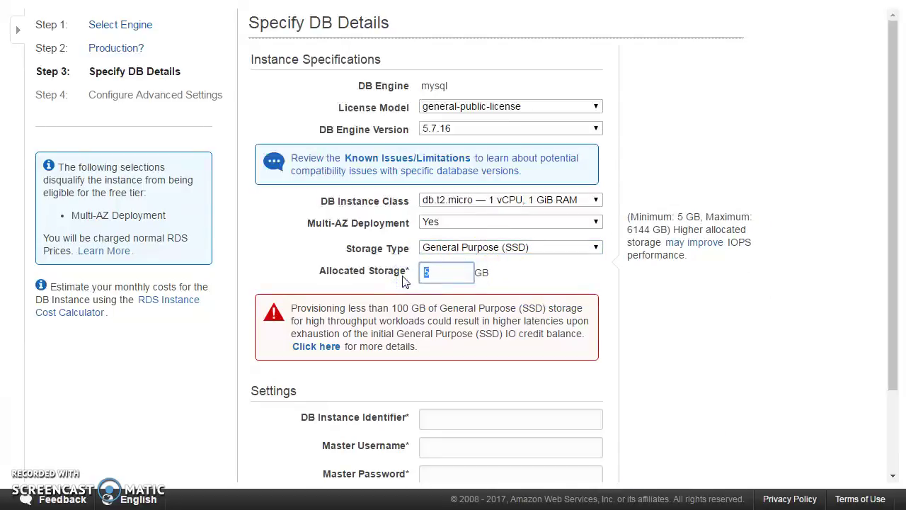
text(100)
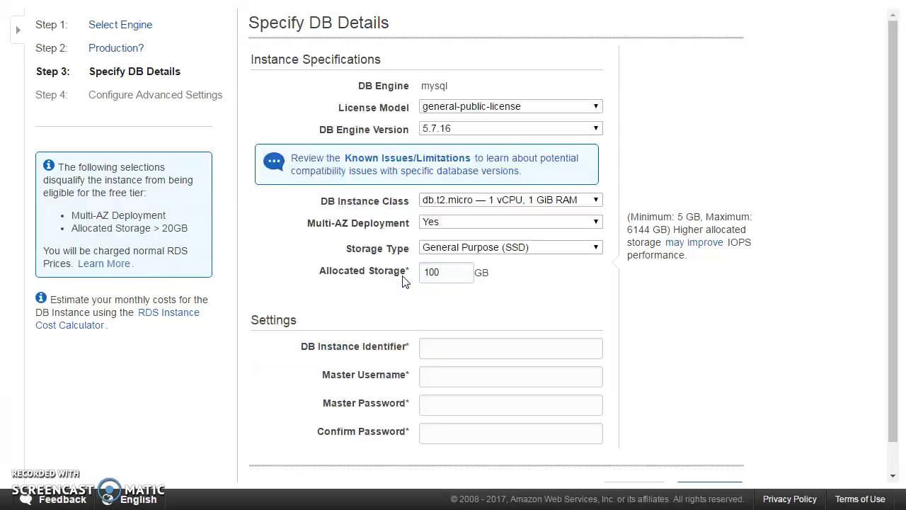
Step: Enter instance identifier demodb, the master username, and the master password with confirmation
click(446, 347)
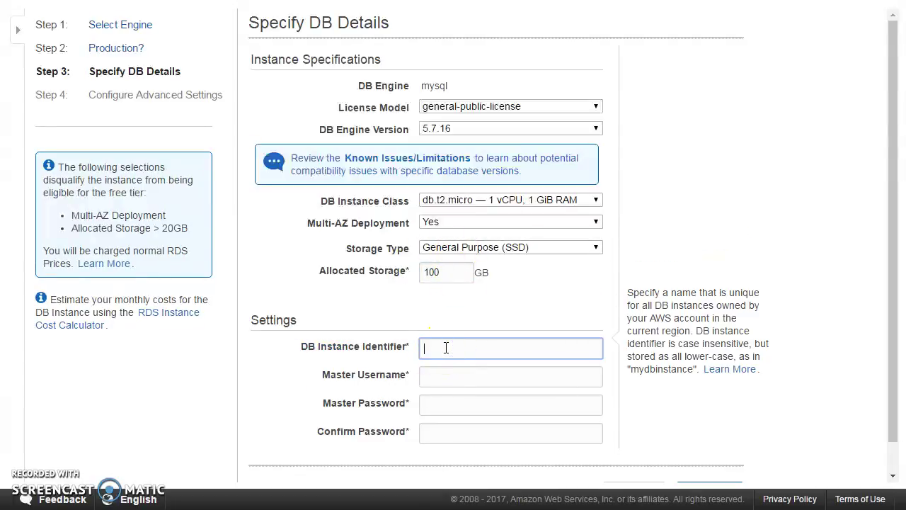
text(demodb)
key(Tab)
text(admin)
key(Tab)
text(••••••••)
key(Tab)
text(••••••••)
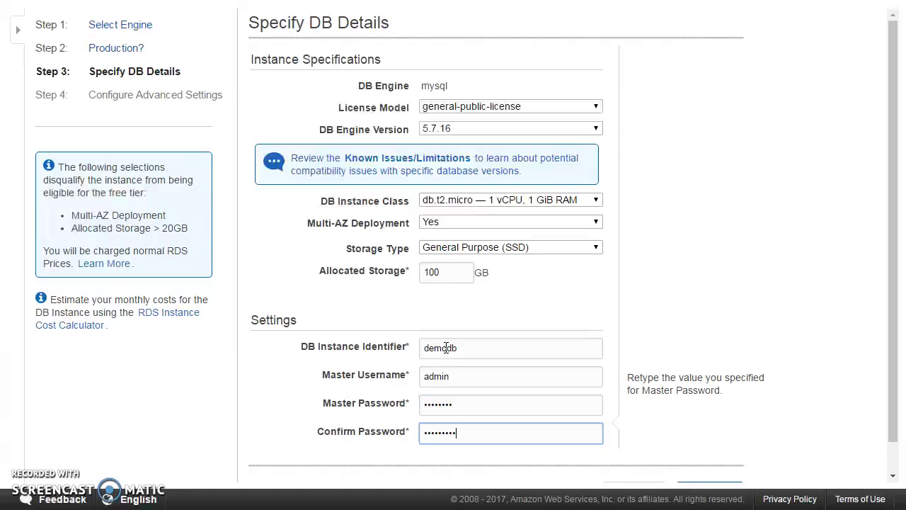
Step: Re-enter the master password and its confirmation, then continue to advanced settings
key(shift+Tab)
text(•••••)
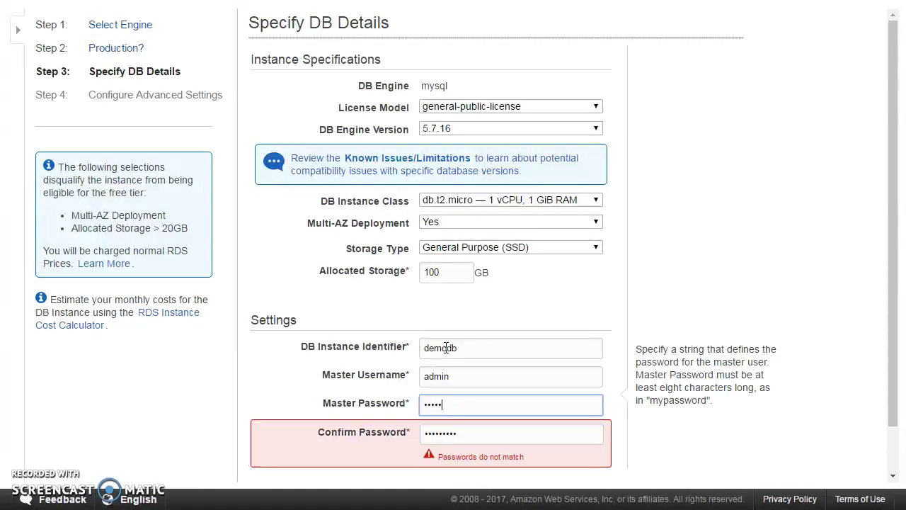
text(•••)
key(Tab)
text(••••)
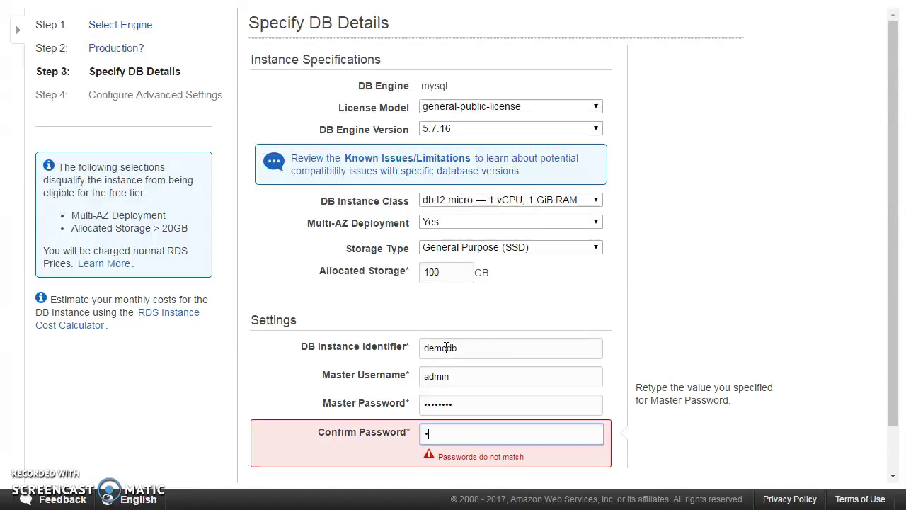
text(••••)
scroll(445, 347, down, 1)
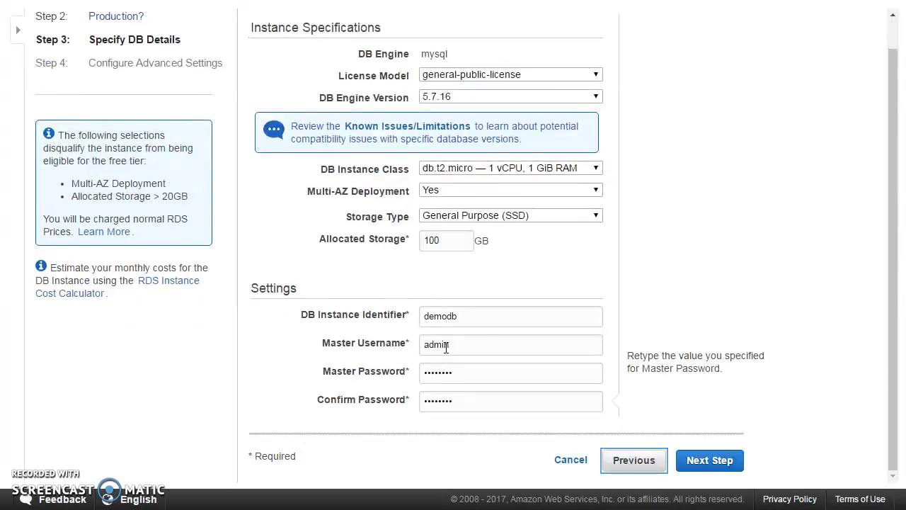
click(707, 460)
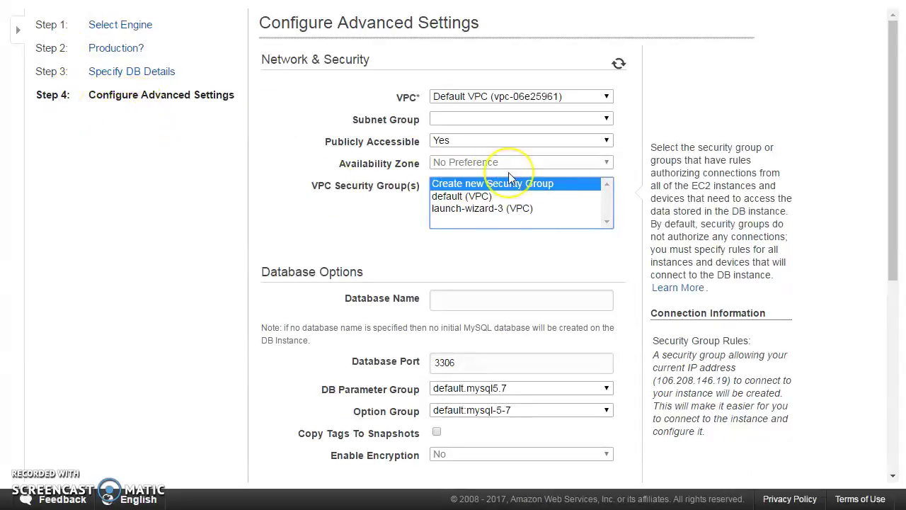
Step: Review the available VPCs in the VPC dropdown, leaving Default VPC selected
click(522, 99)
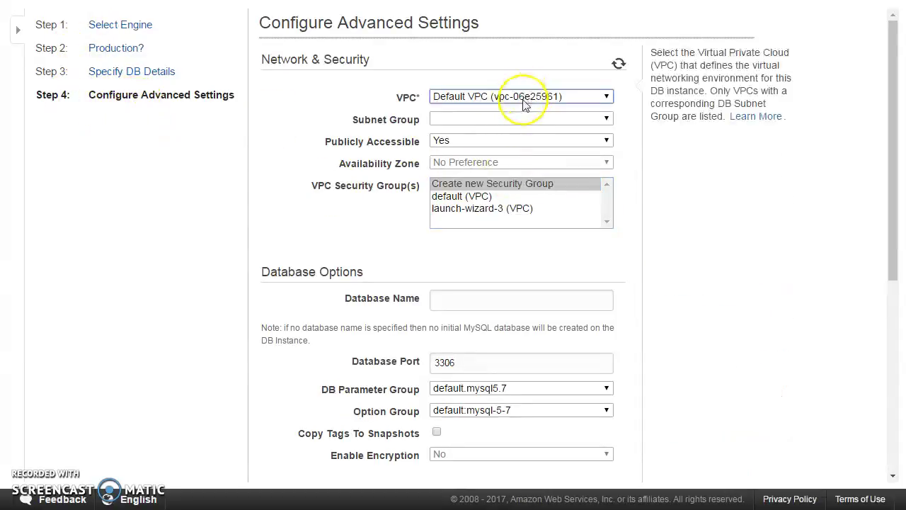
click(523, 102)
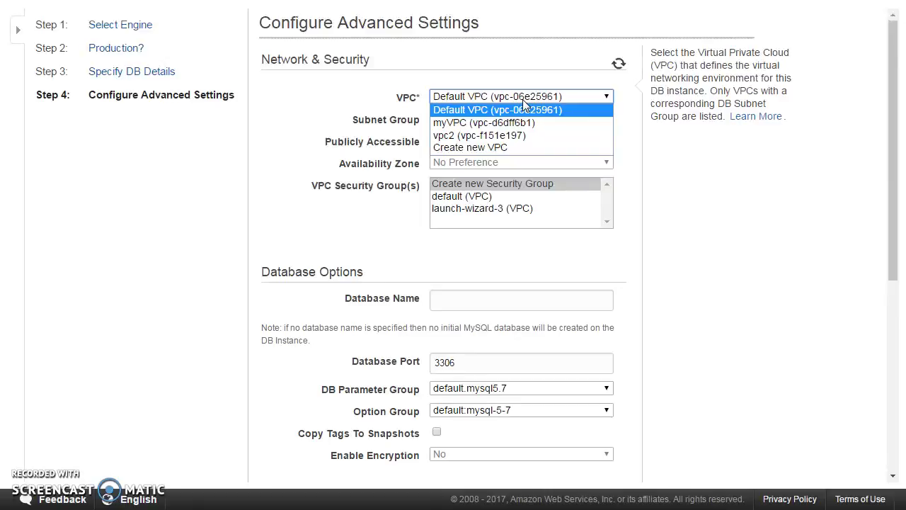
click(495, 124)
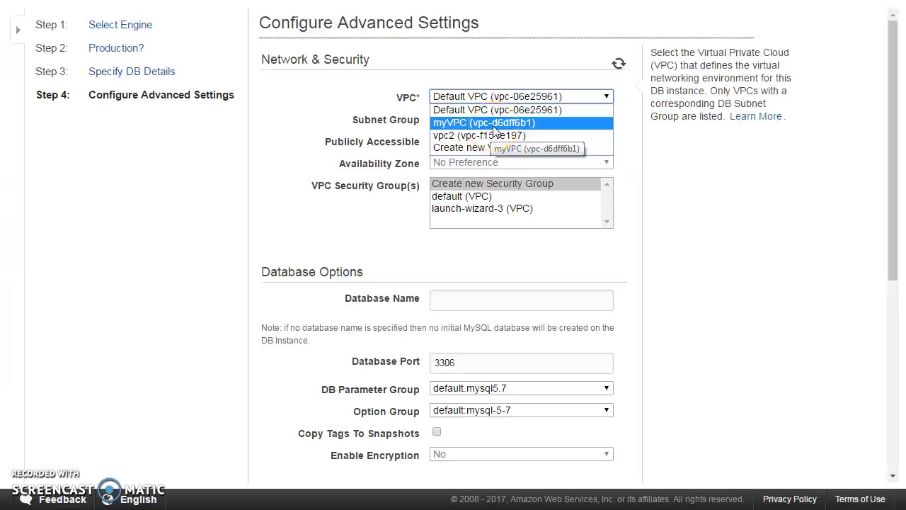
click(468, 98)
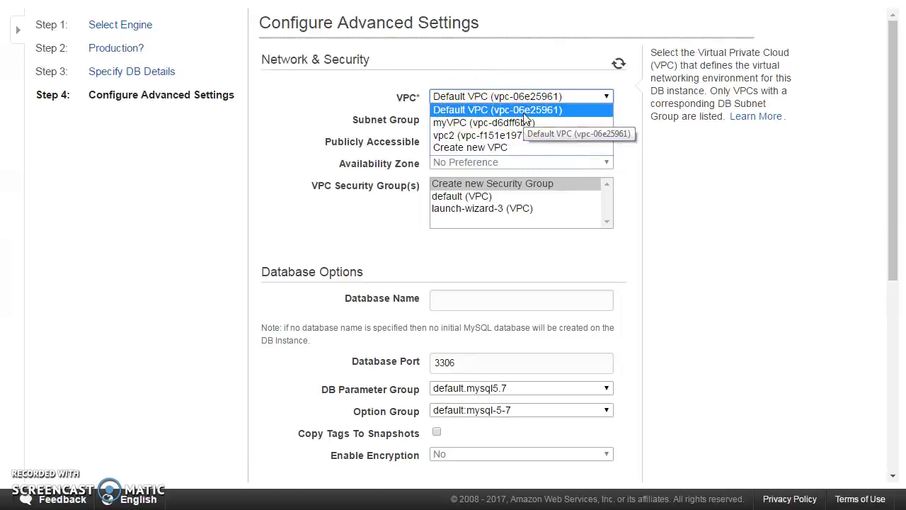
click(106, 379)
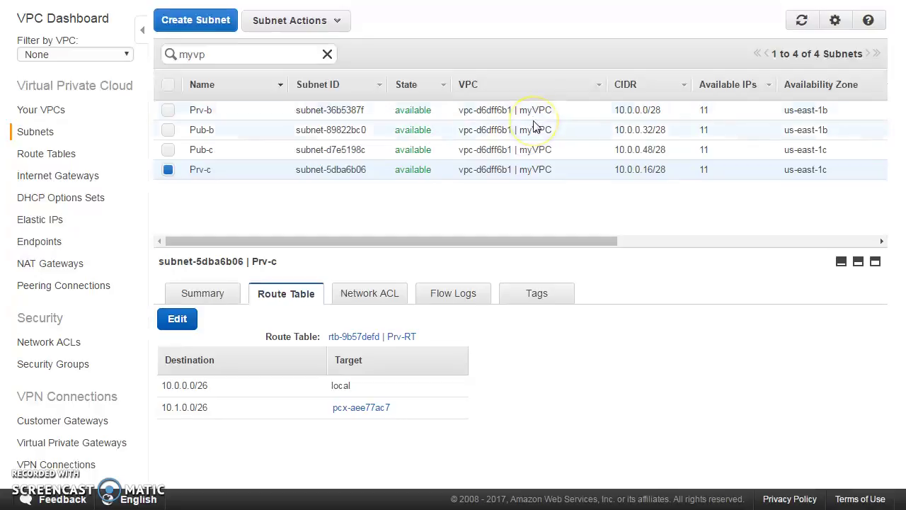
Step: Sort the myVPC subnets by name and check Prv-b alongside Prv-c
click(215, 86)
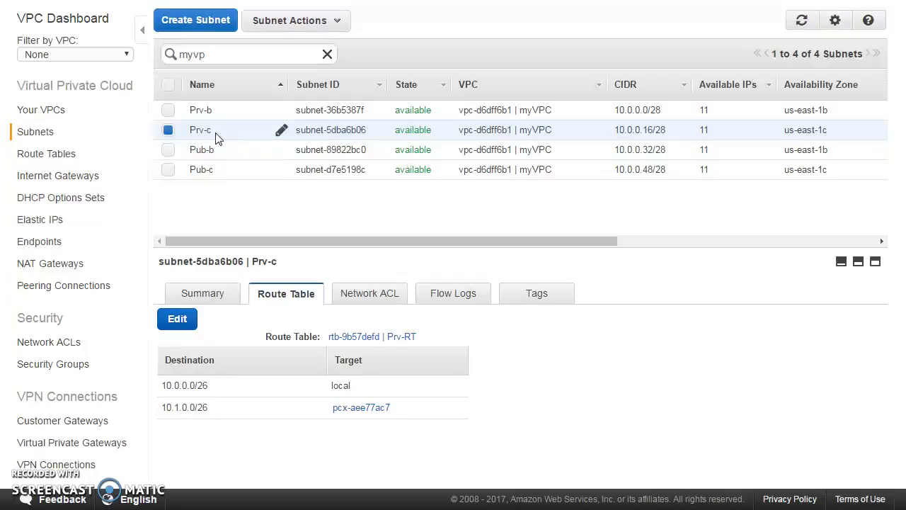
click(167, 110)
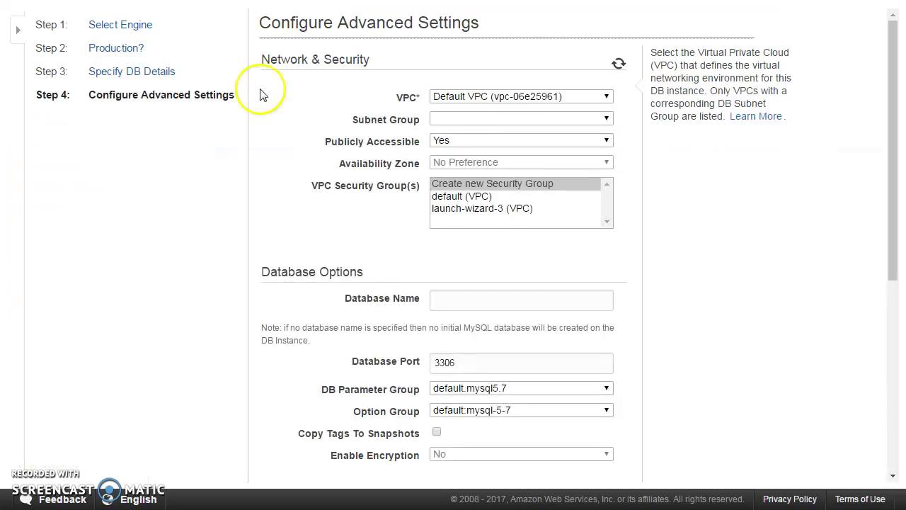
Step: Place the instance in myVPC with subnet group dbsg2, and open RDS in a new tab
click(545, 99)
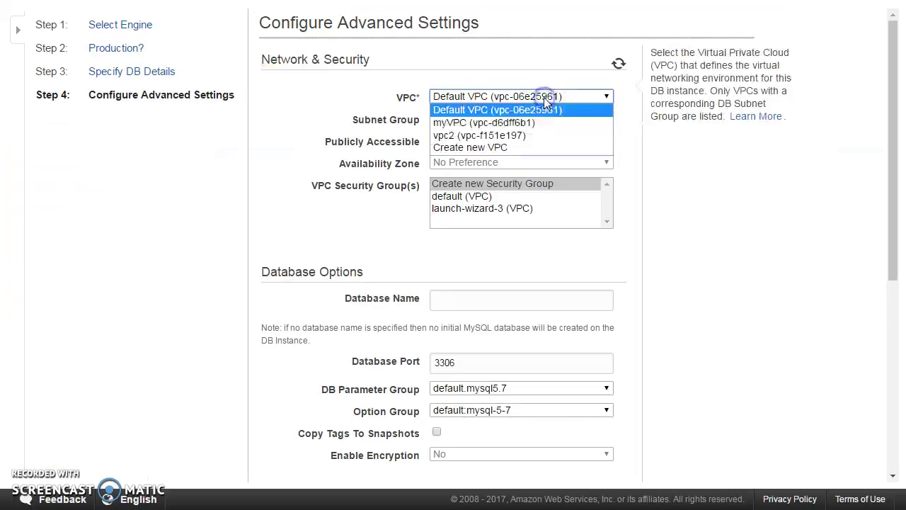
click(514, 121)
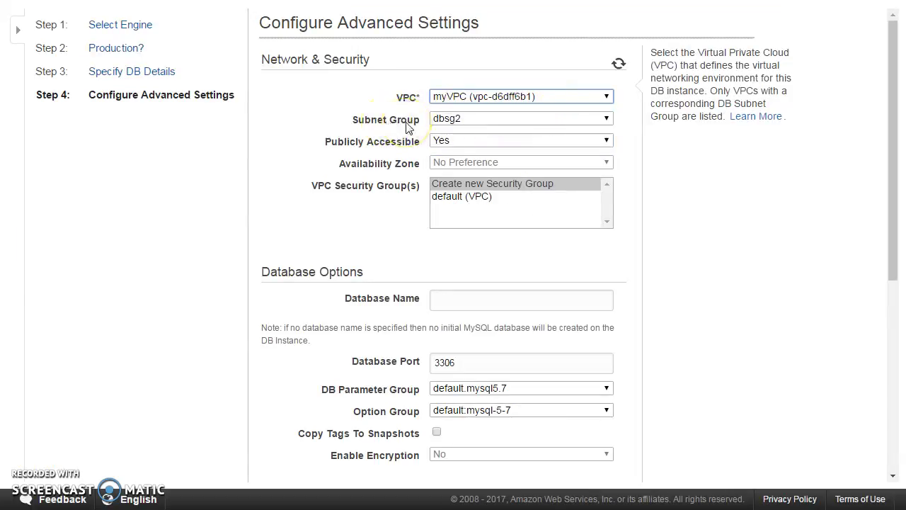
click(492, 121)
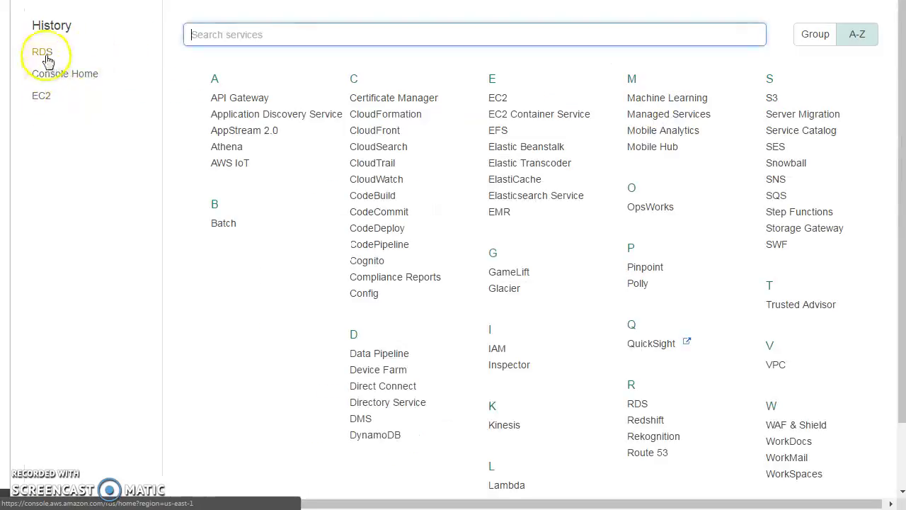
right_click(44, 52)
click(92, 65)
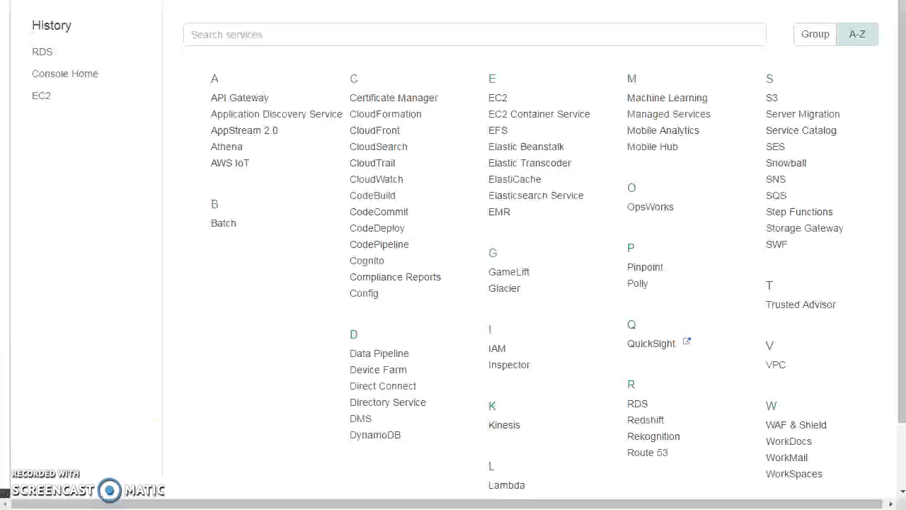
Step: Go to the Subnet Groups list (dbsg2, defsubgroup, my-dbsg) and begin a new DB subnet group
scroll(354, 404, down, 3)
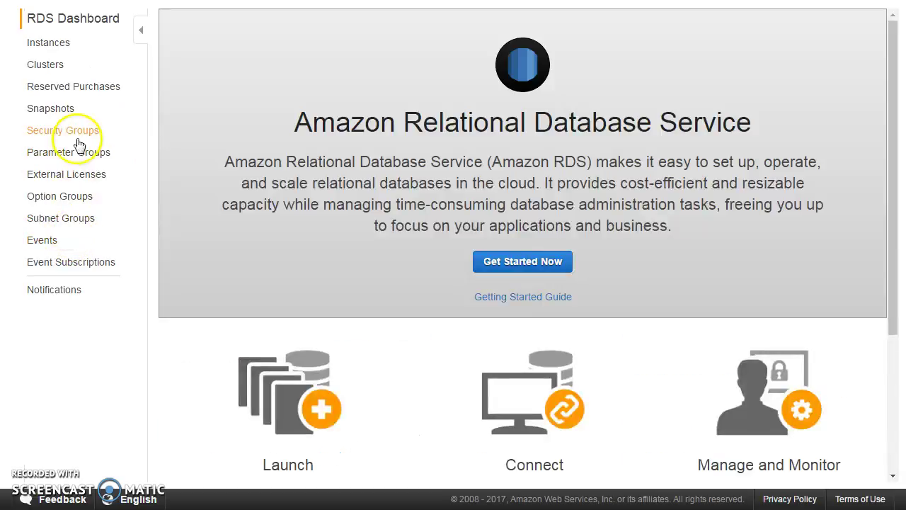
click(80, 221)
click(216, 30)
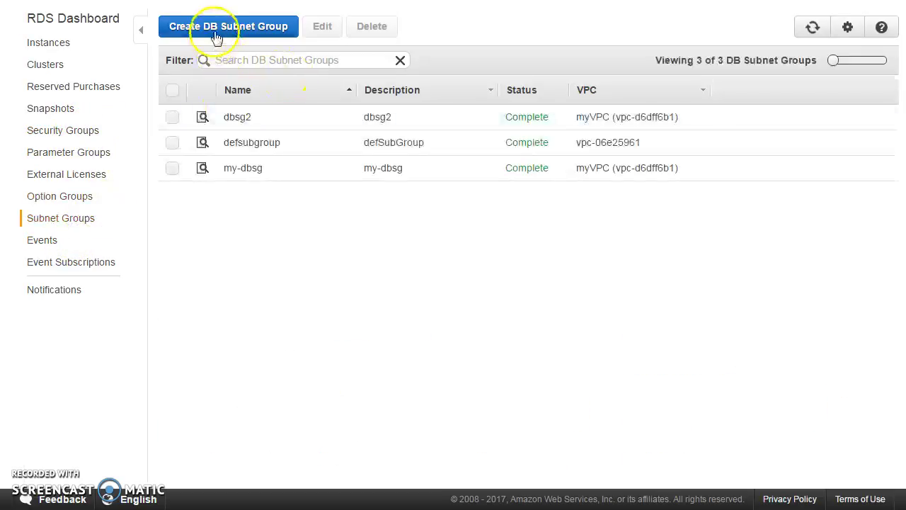
Step: Name and describe the subnet group SubnetGroupPrv and assign it to myVPC
click(363, 96)
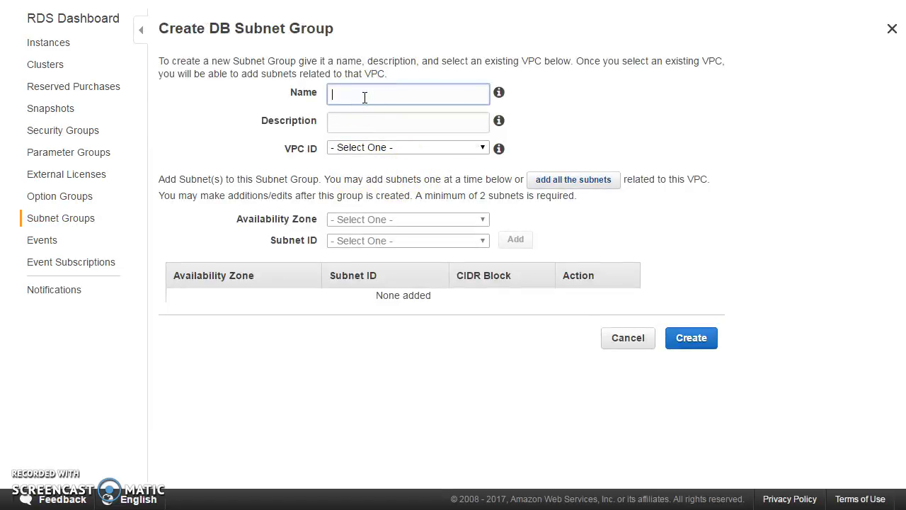
text(SubnetGroupPrv)
drag(417, 93, 222, 92)
key(ctrl+c)
click(391, 129)
key(ctrl+v)
click(385, 146)
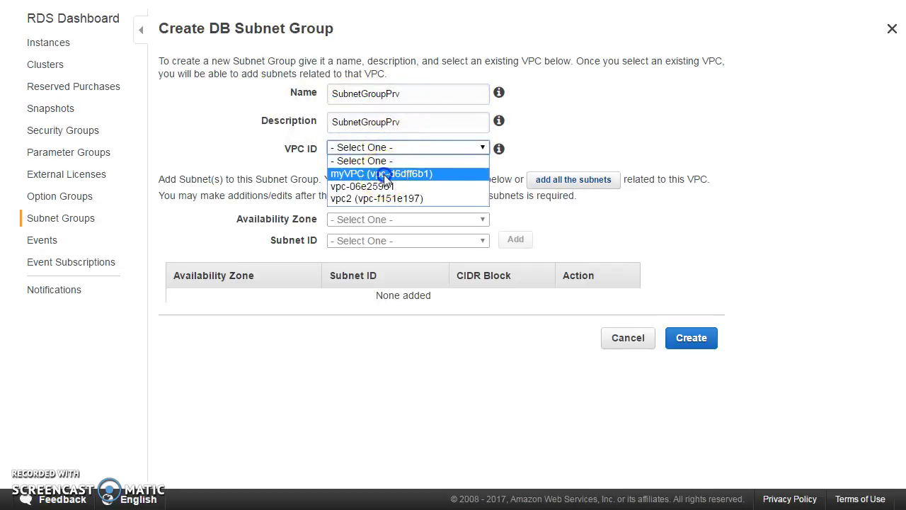
click(384, 175)
Step: Add private subnet subnet-36b5387f from us-east-1b, checking the subnet IDs in the VPC tab
click(410, 220)
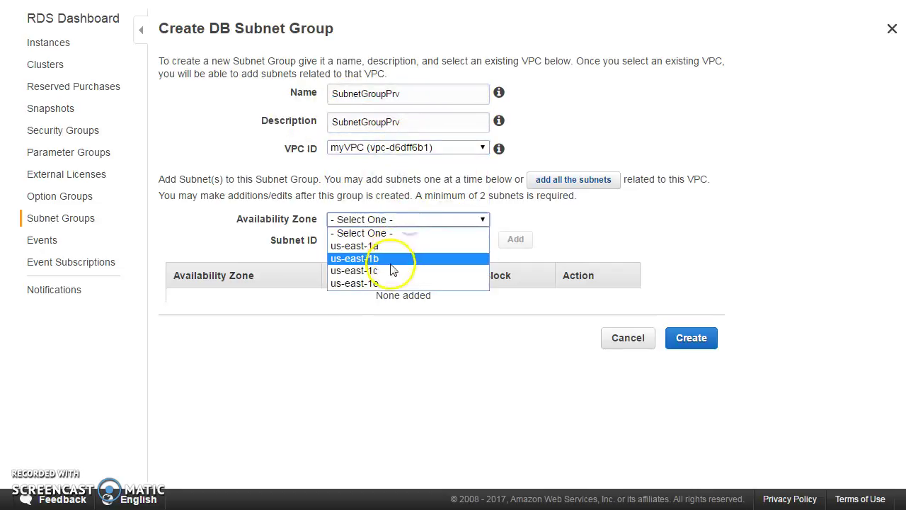
click(390, 259)
click(393, 240)
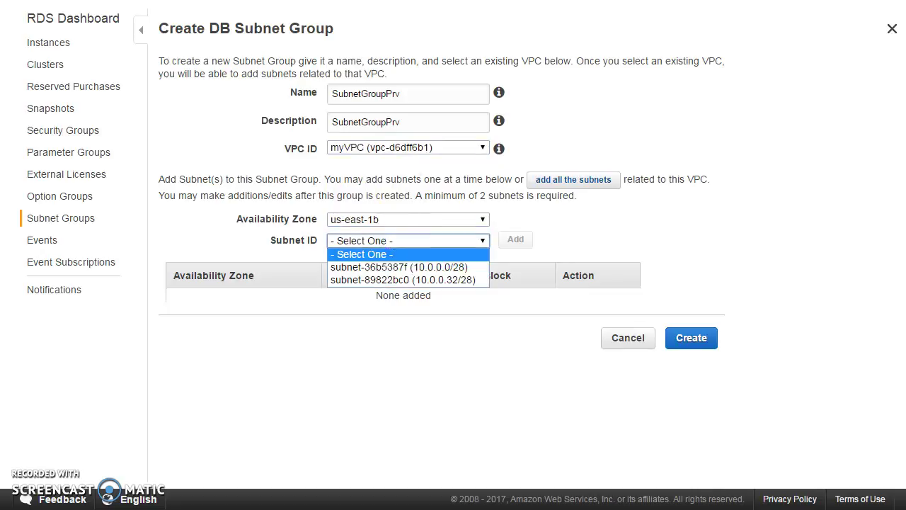
key(Escape)
key(ctrl+Tab)
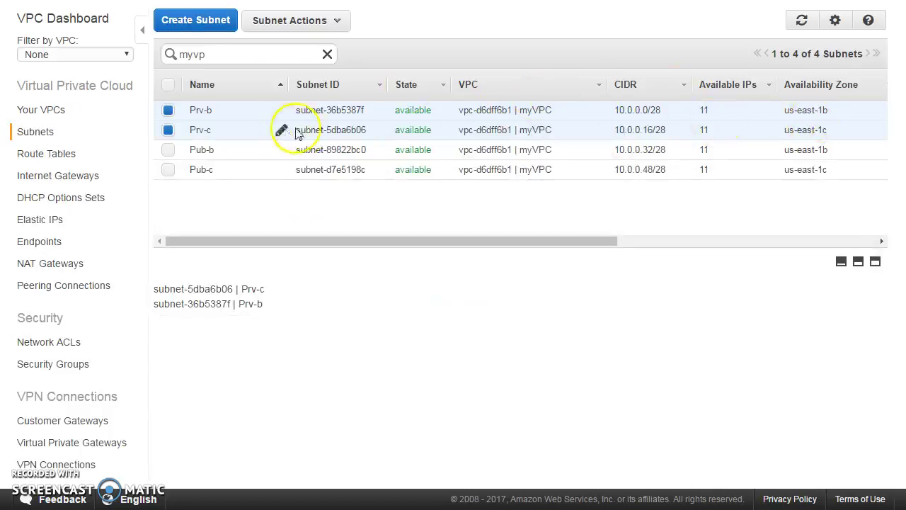
key(ctrl+Tab)
click(370, 241)
click(375, 266)
click(514, 240)
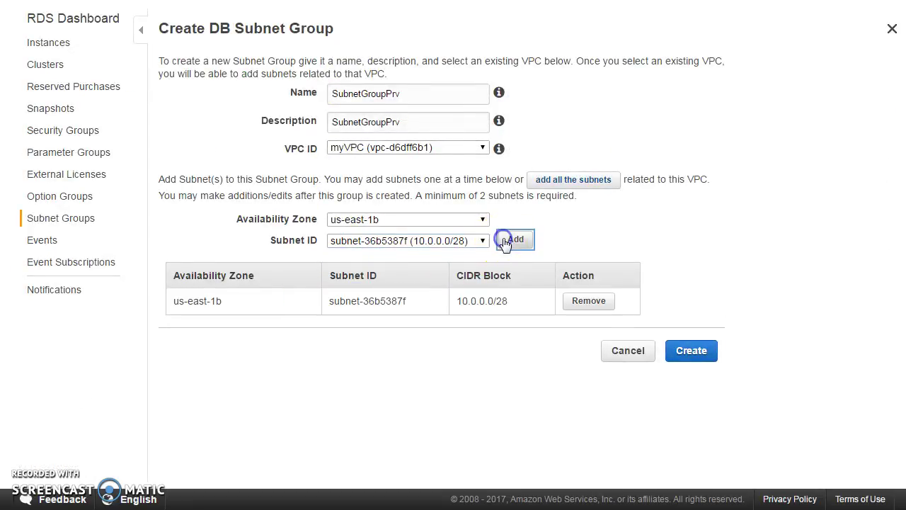
key(ctrl+Tab)
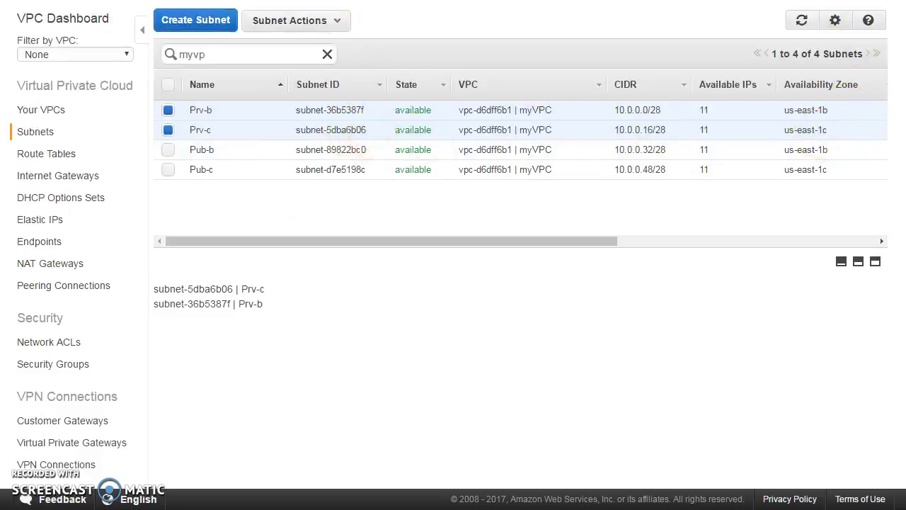
key(ctrl+Tab)
Step: Add subnet-5dba6b06 from us-east-1c, create the group, and refresh to see subnetgroupprv
click(427, 220)
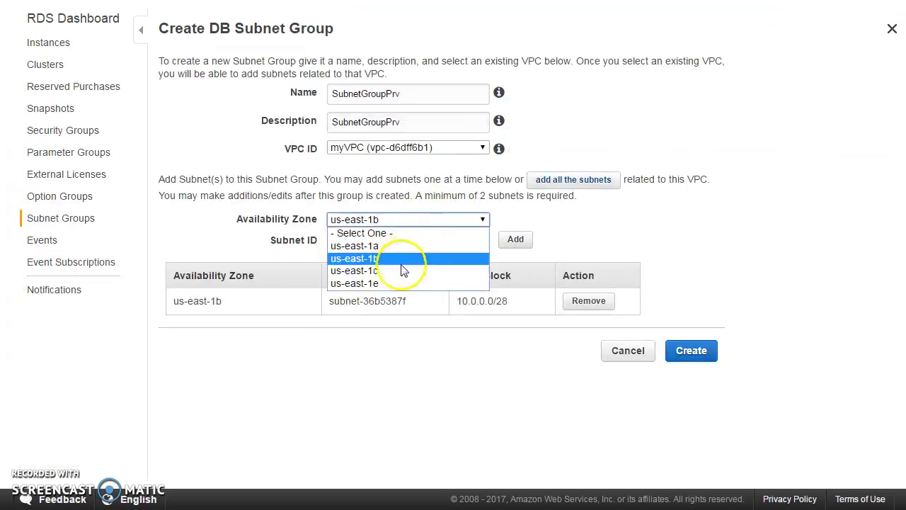
click(399, 267)
click(447, 240)
click(432, 279)
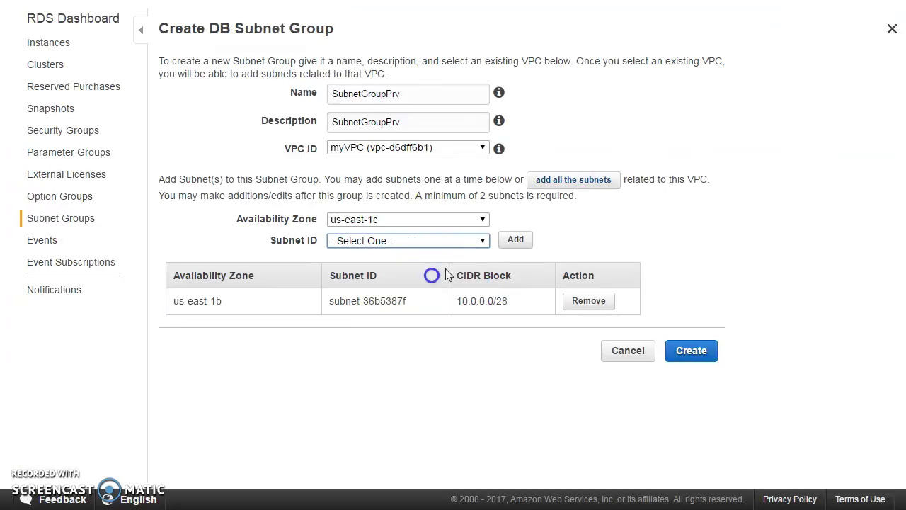
click(515, 240)
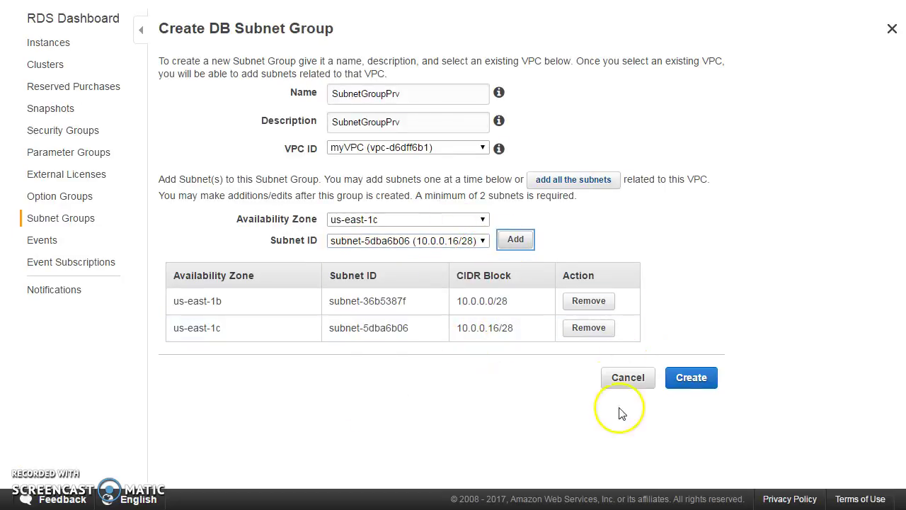
click(692, 380)
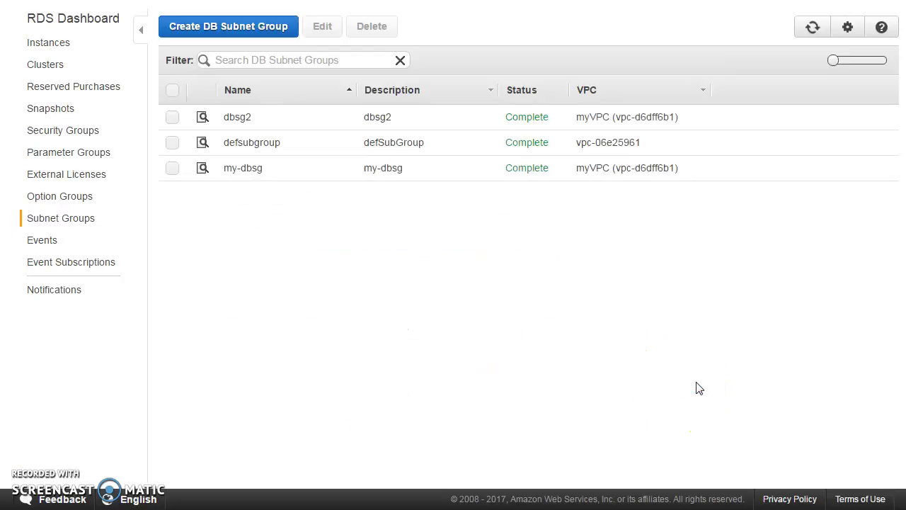
click(814, 30)
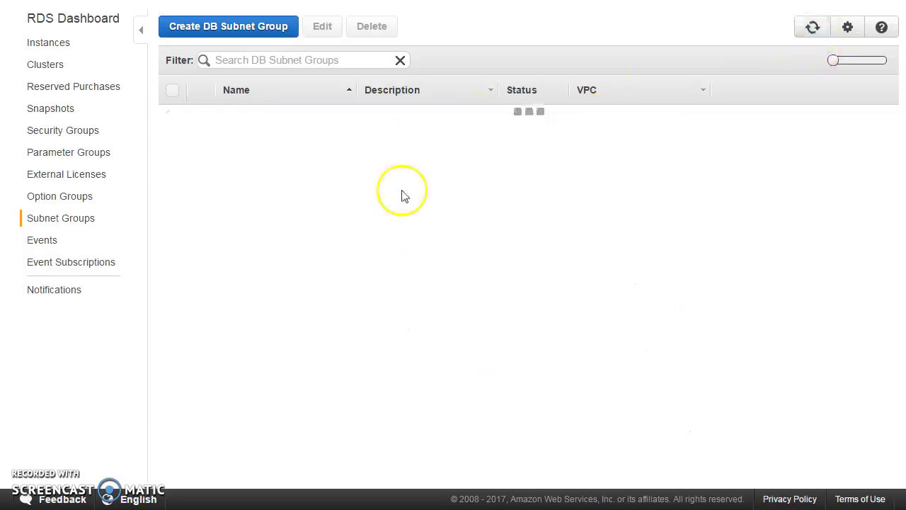
click(327, 204)
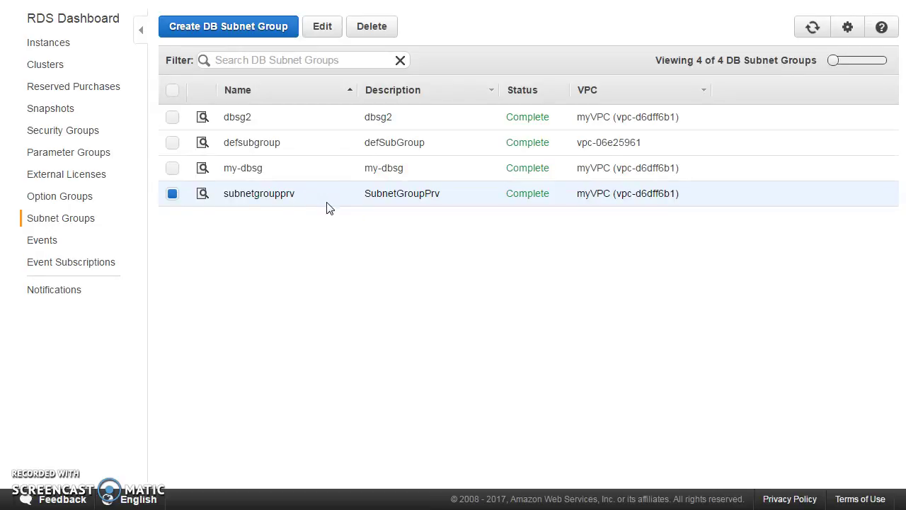
Step: Refresh the wizard's subnet groups, choose subnetgroupprv, and keep Publicly Accessible at No
click(263, 55)
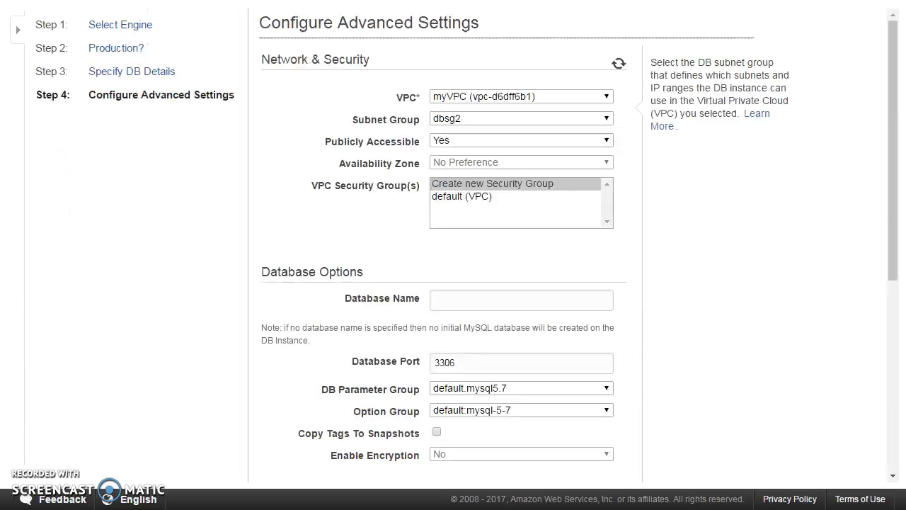
click(617, 65)
click(519, 120)
click(494, 158)
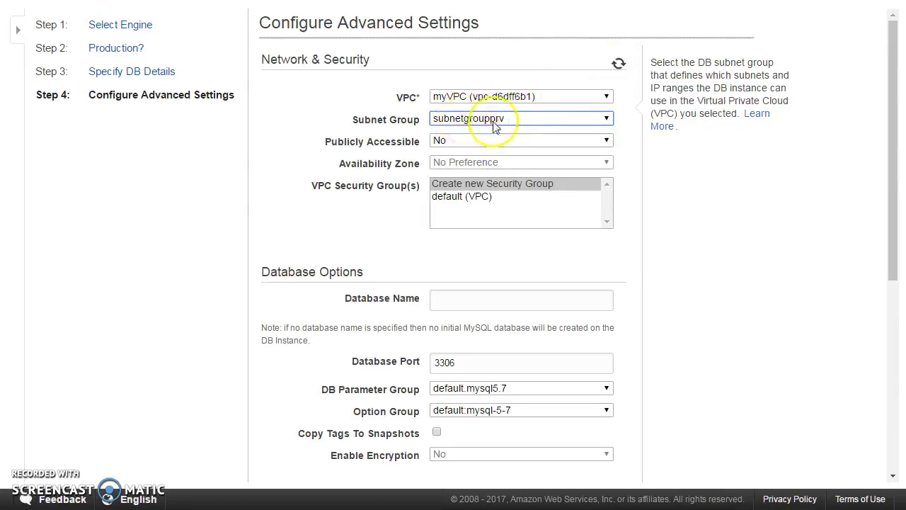
key(Tab)
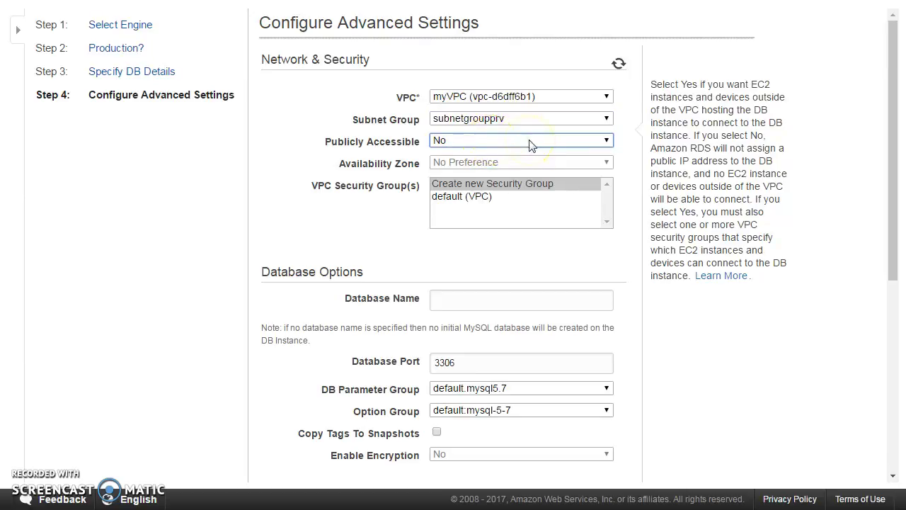
click(531, 143)
click(530, 144)
click(459, 122)
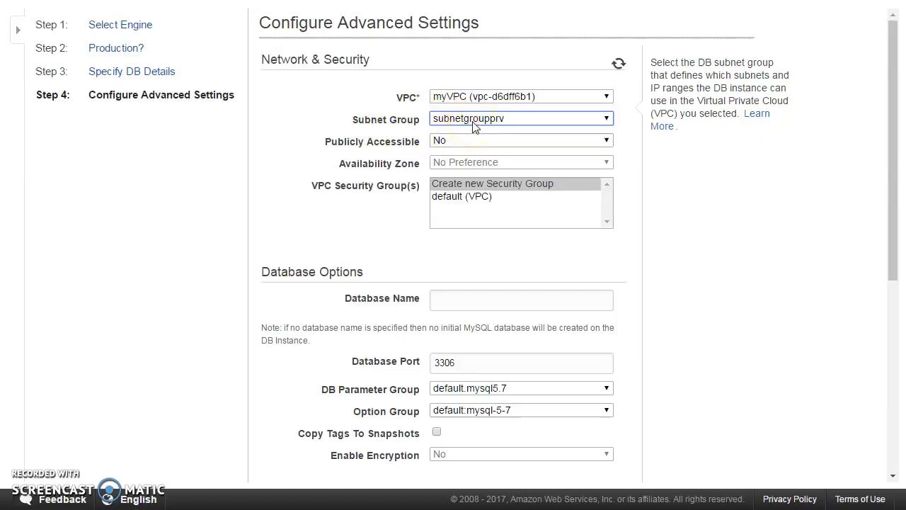
Step: Choose a new security group and name the initial database mydb, keeping port 3306
click(443, 184)
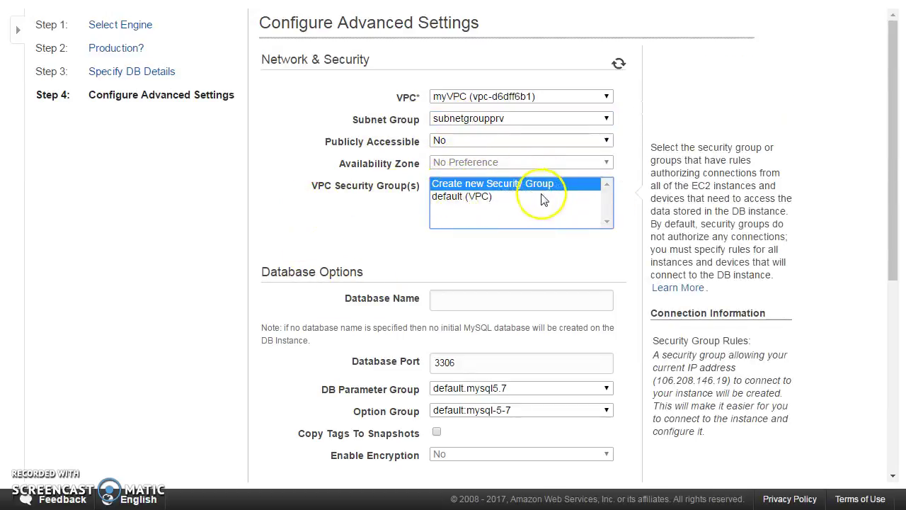
click(462, 306)
text(mydb)
key(Tab)
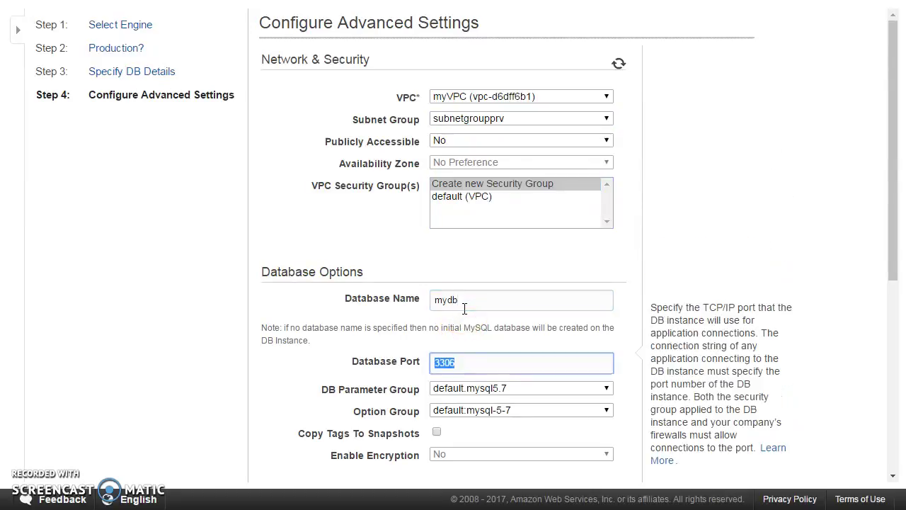
scroll(456, 320, down, 2)
key(Tab)
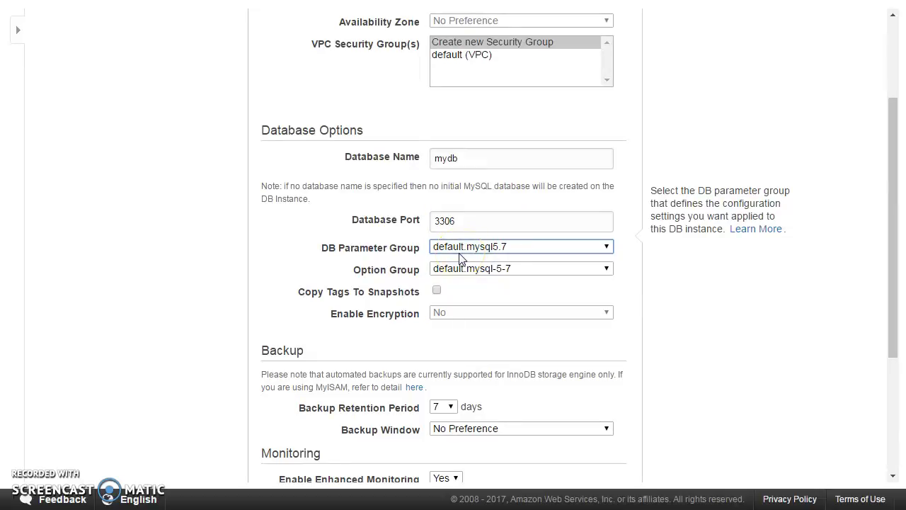
scroll(459, 258, down, 1)
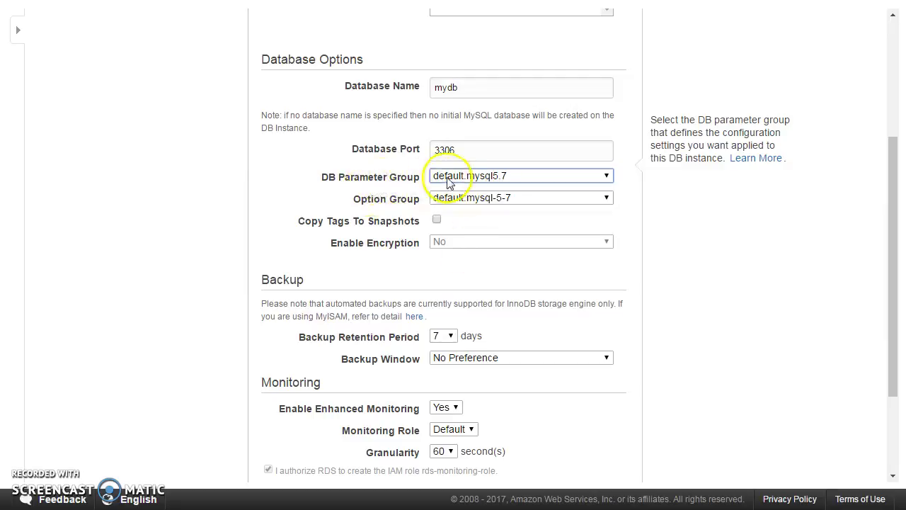
Step: Keep the default.mysql5.7 parameter group and leave Copy Tags to Snapshots unchecked
click(495, 177)
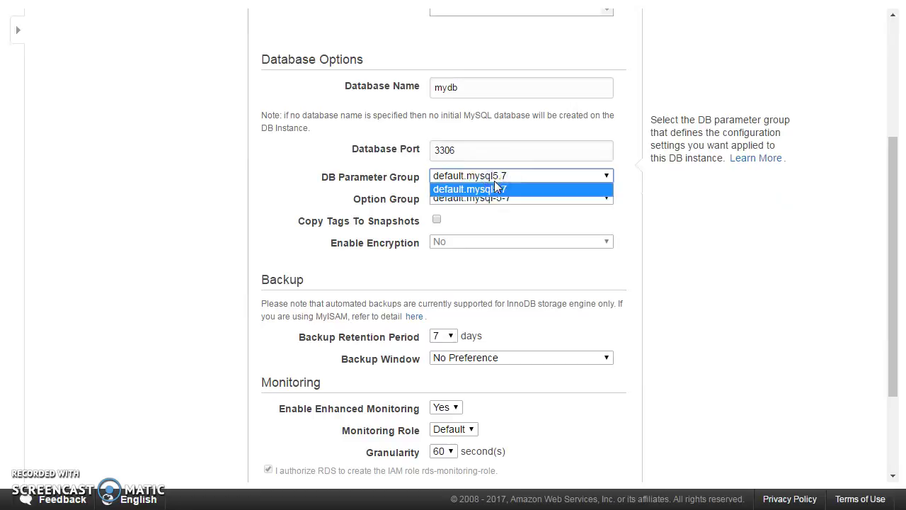
click(768, 208)
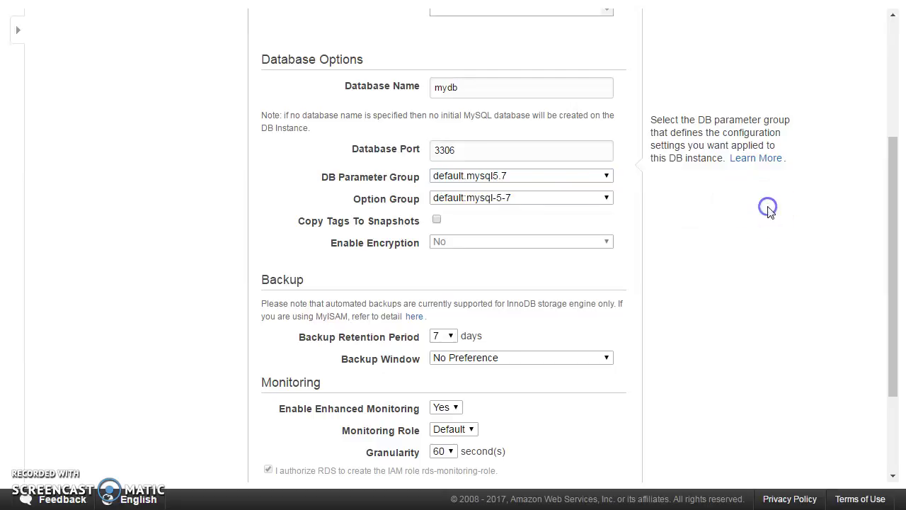
click(438, 220)
click(429, 225)
click(477, 245)
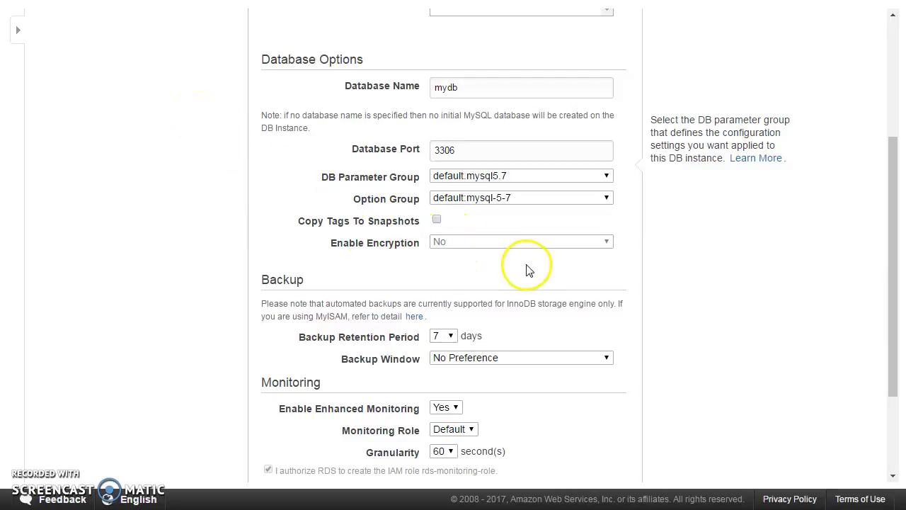
scroll(223, 267, down, 3)
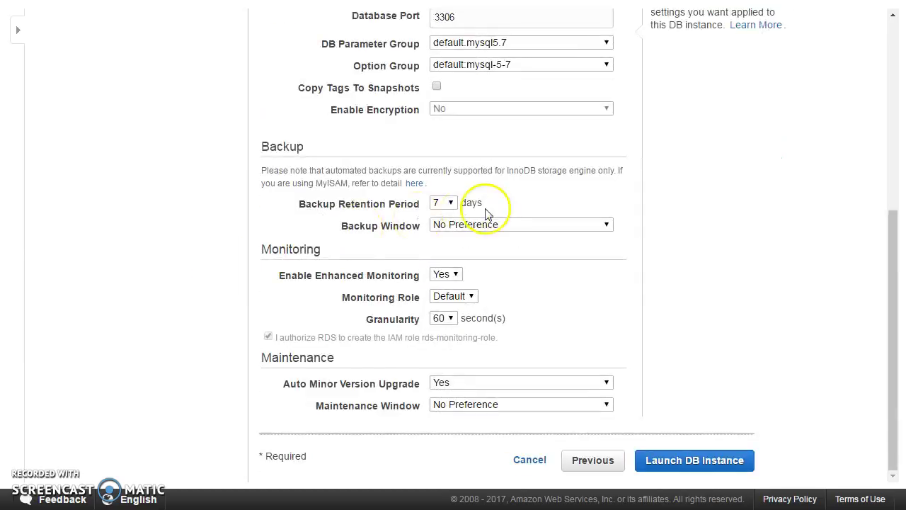
mouse_move(448, 205)
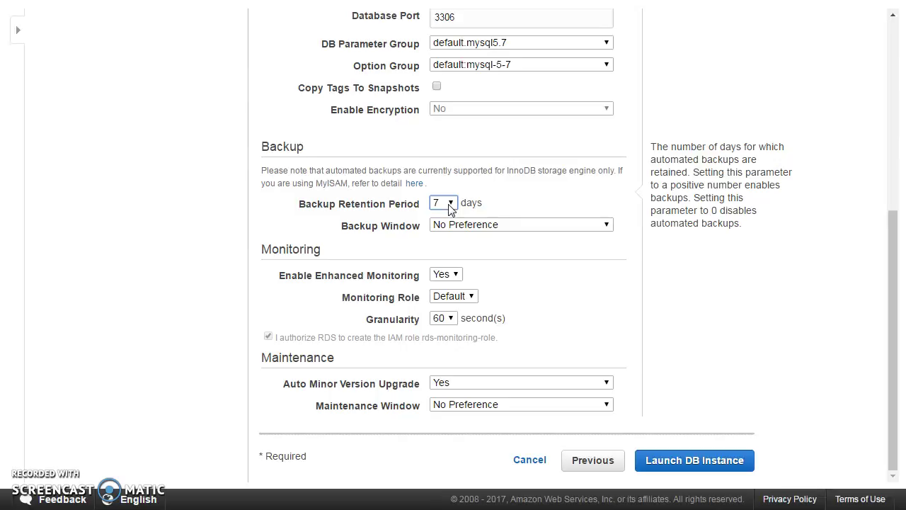
click(448, 205)
click(513, 225)
click(443, 204)
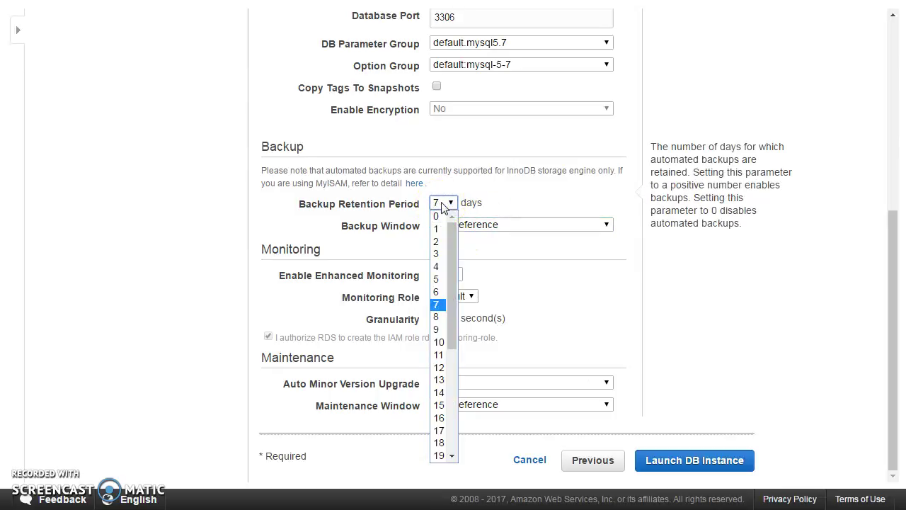
scroll(453, 266, down, 5)
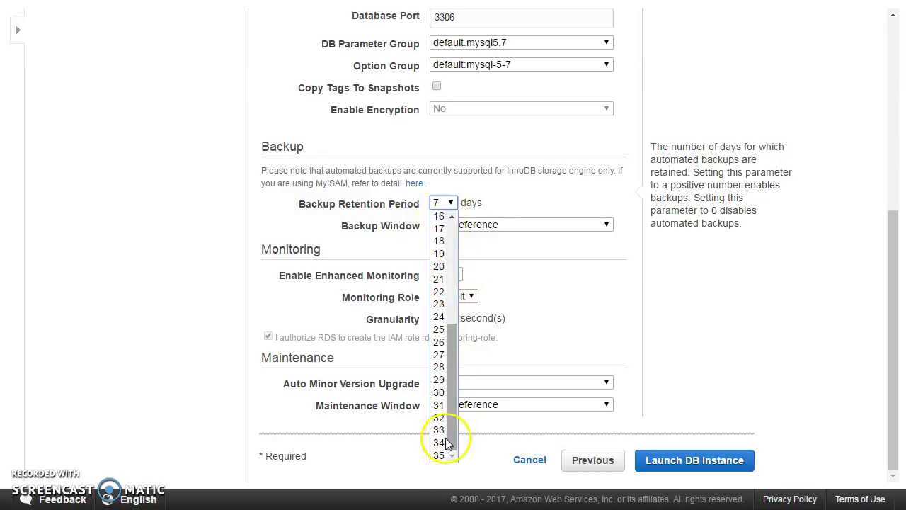
click(148, 318)
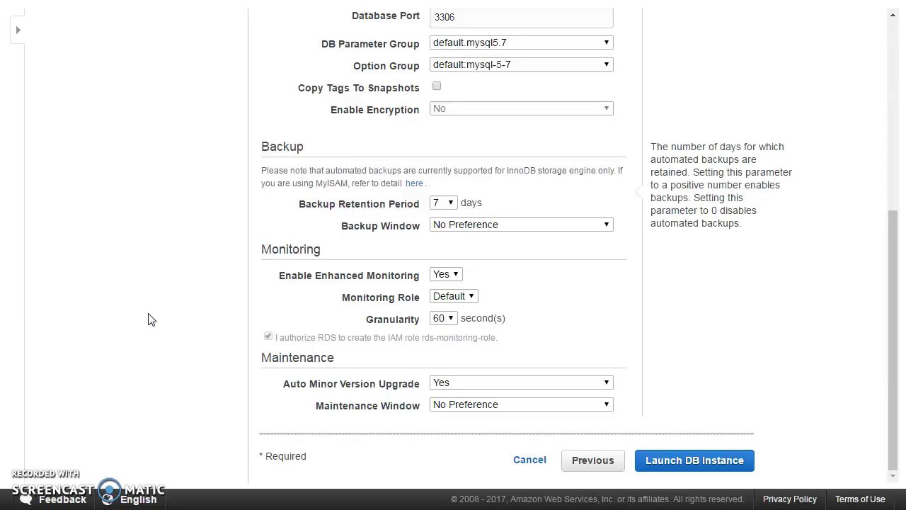
click(605, 227)
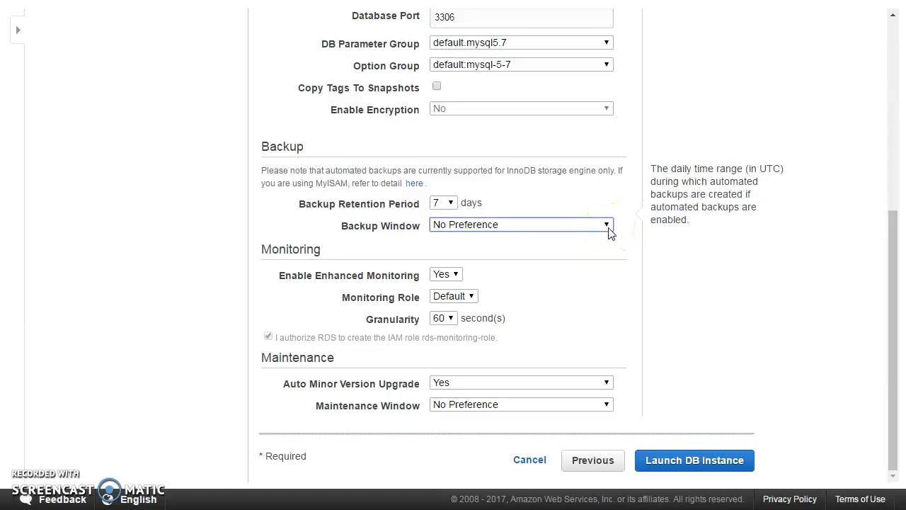
Step: Switch Backup Window to Select Window with a 23:00 UTC start and 0.5-hour duration
click(432, 228)
click(501, 226)
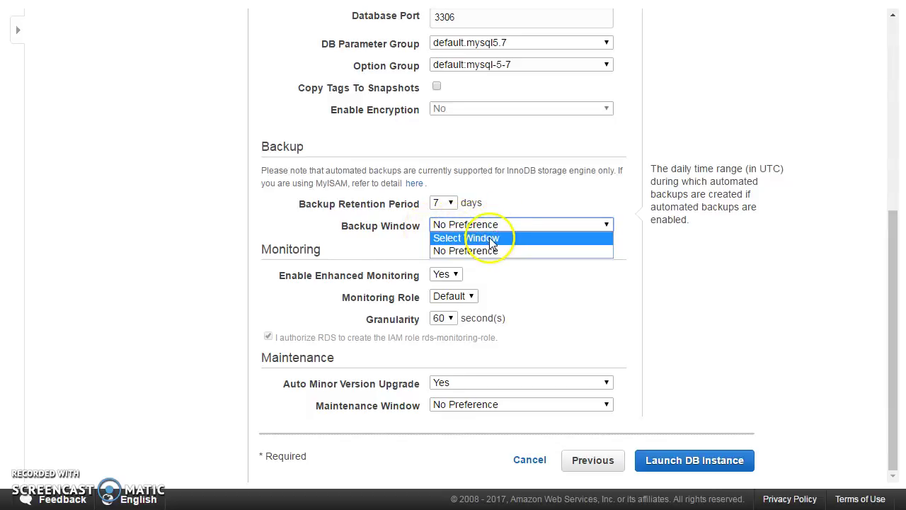
click(487, 240)
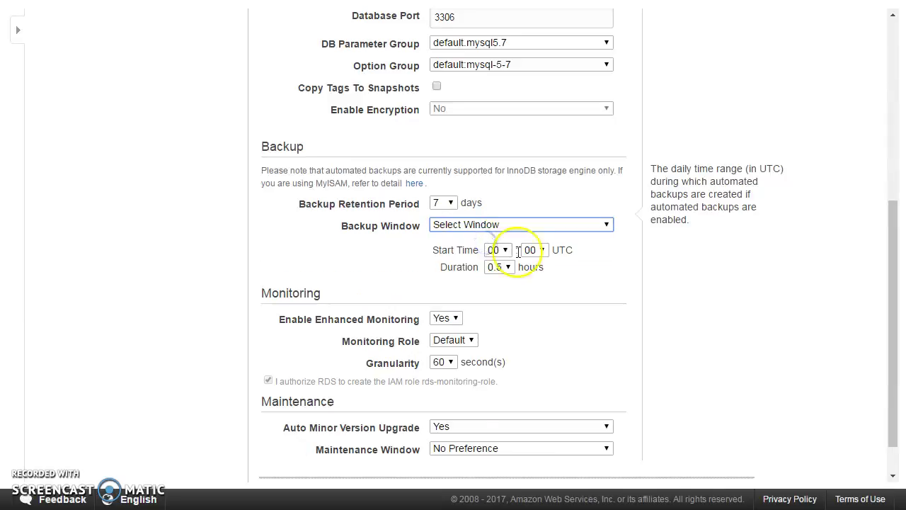
click(498, 250)
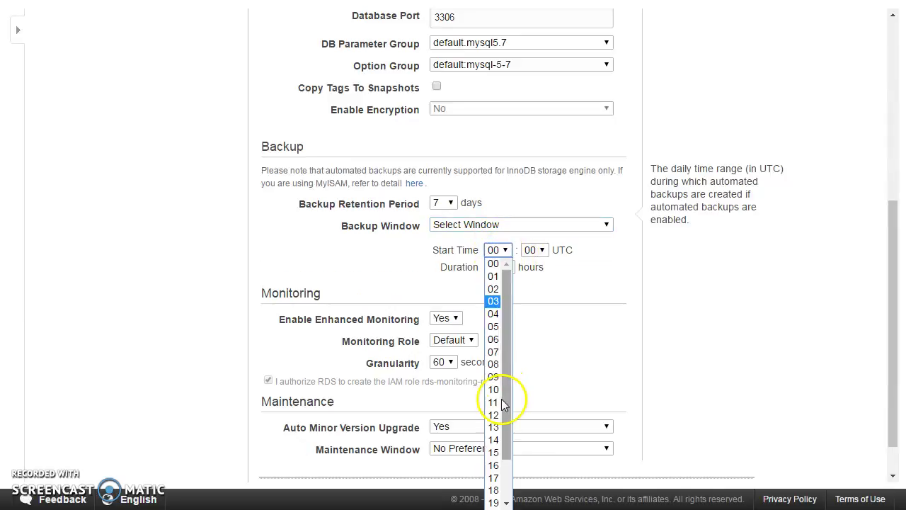
scroll(506, 453, down, 2)
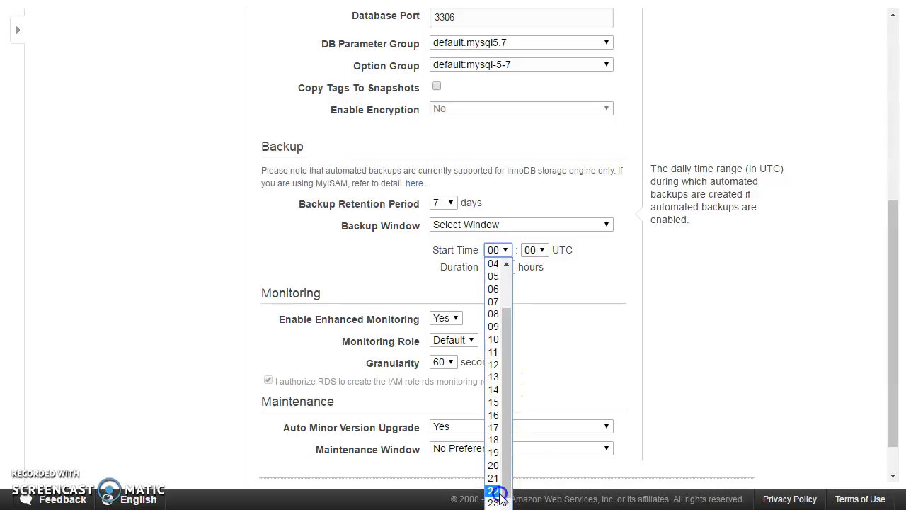
click(494, 491)
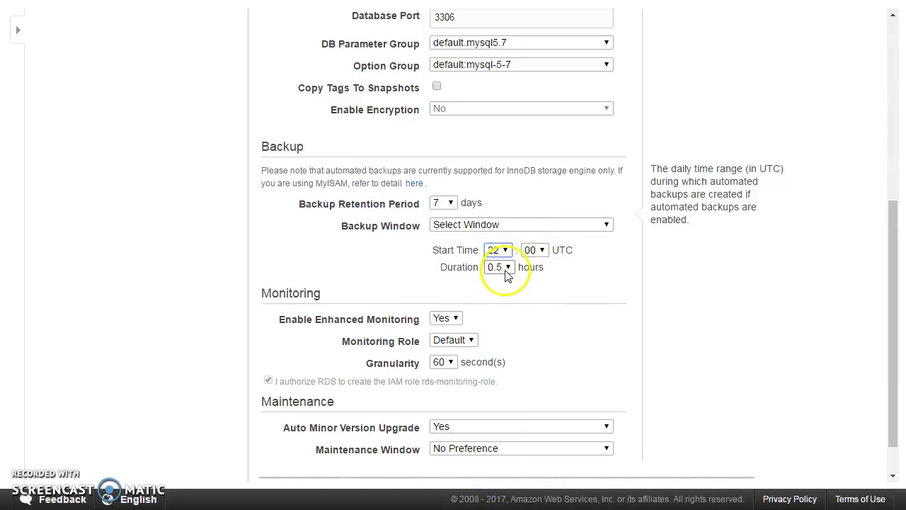
click(499, 252)
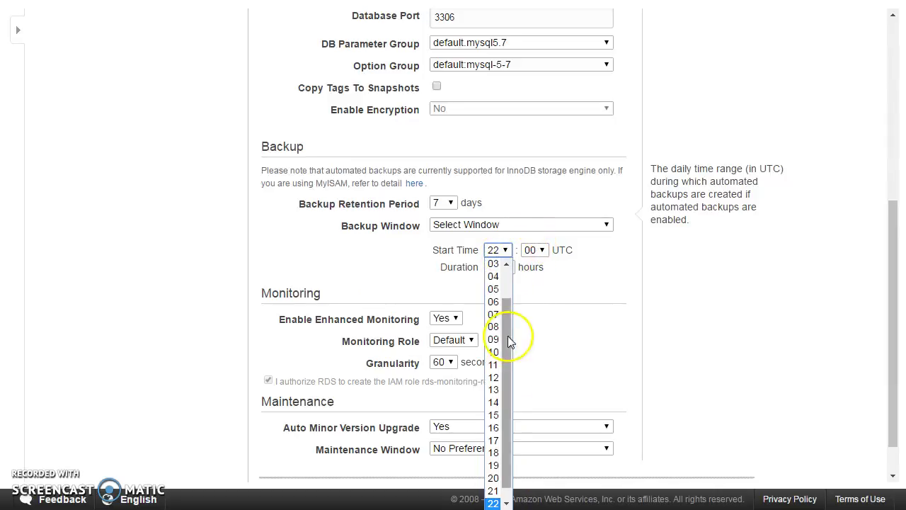
scroll(501, 496, down, 1)
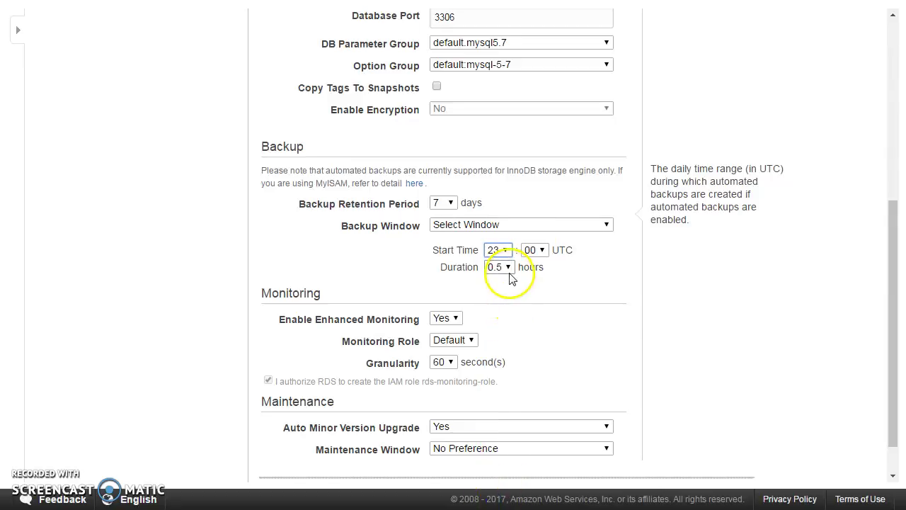
click(616, 317)
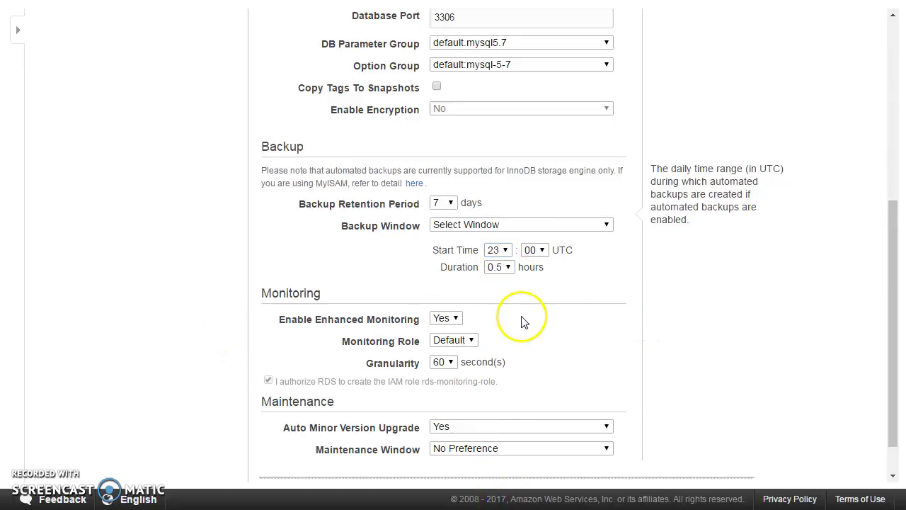
Step: Try monitoring granularities of 5, 1 and 30 seconds, keeping the Default monitoring role
click(450, 365)
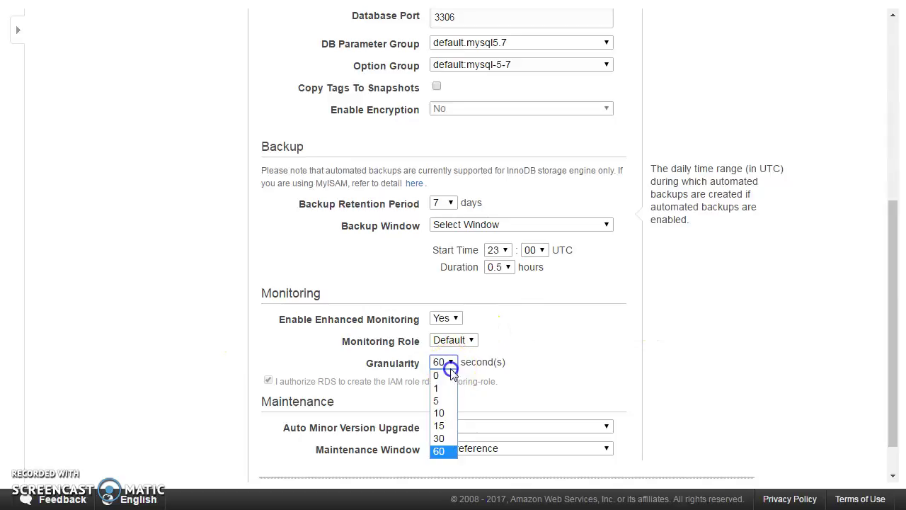
click(452, 400)
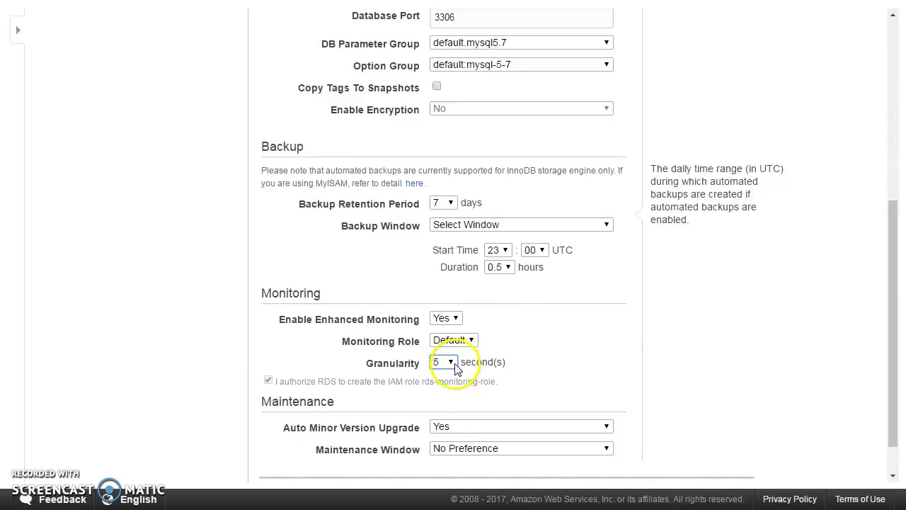
click(453, 364)
click(444, 388)
click(451, 362)
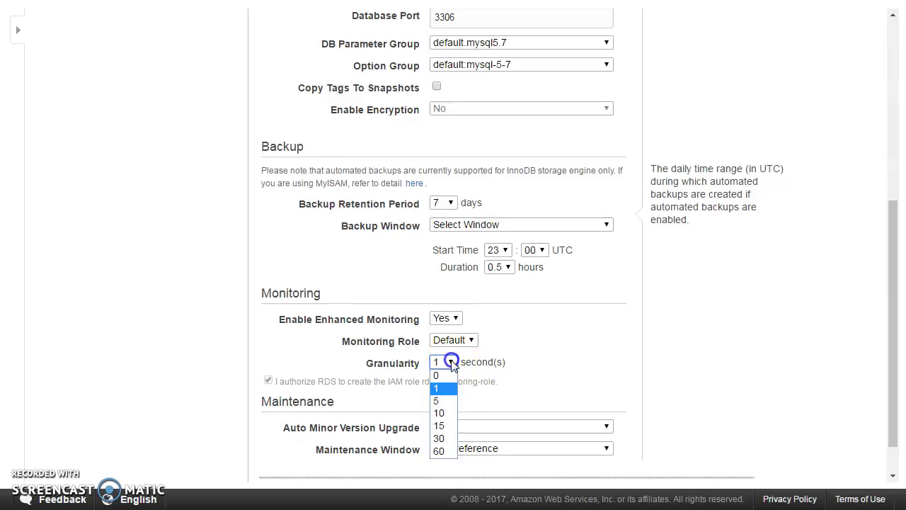
click(456, 339)
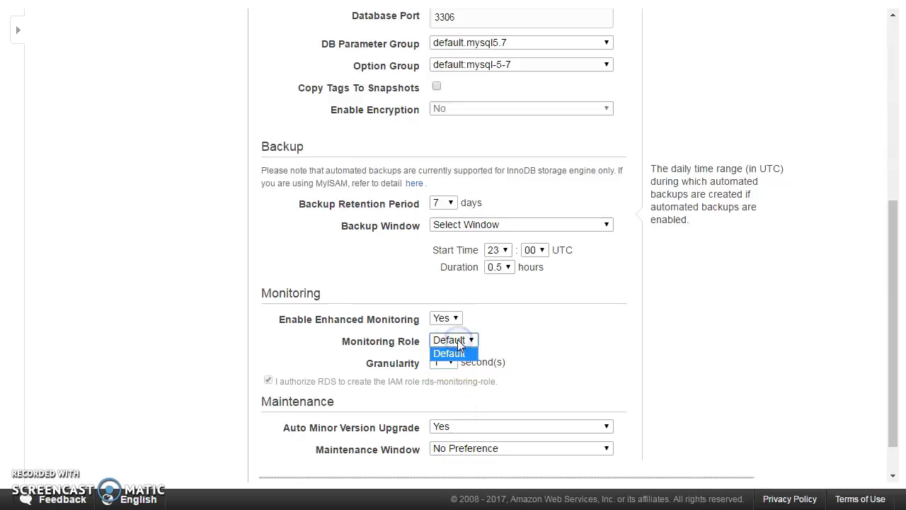
click(457, 353)
click(446, 363)
click(446, 438)
Step: Set Enable Enhanced Monitoring to No
click(456, 318)
click(442, 344)
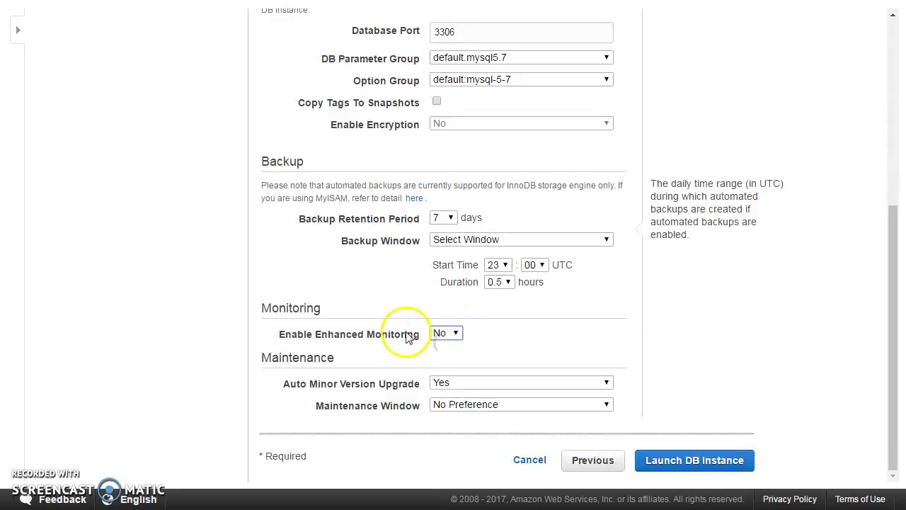
mouse_move(485, 391)
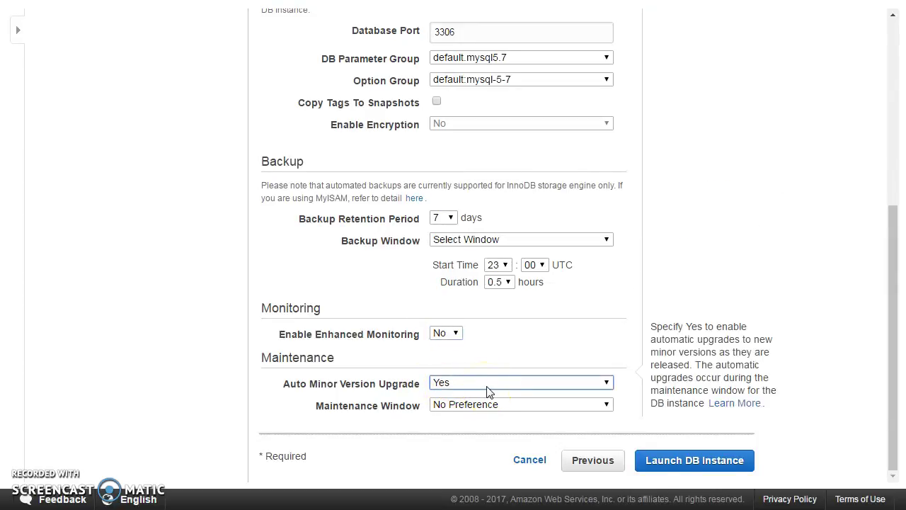
Step: Keep Auto Minor Version Upgrade at Yes and set a maintenance window starting at 22:00 UTC
click(487, 388)
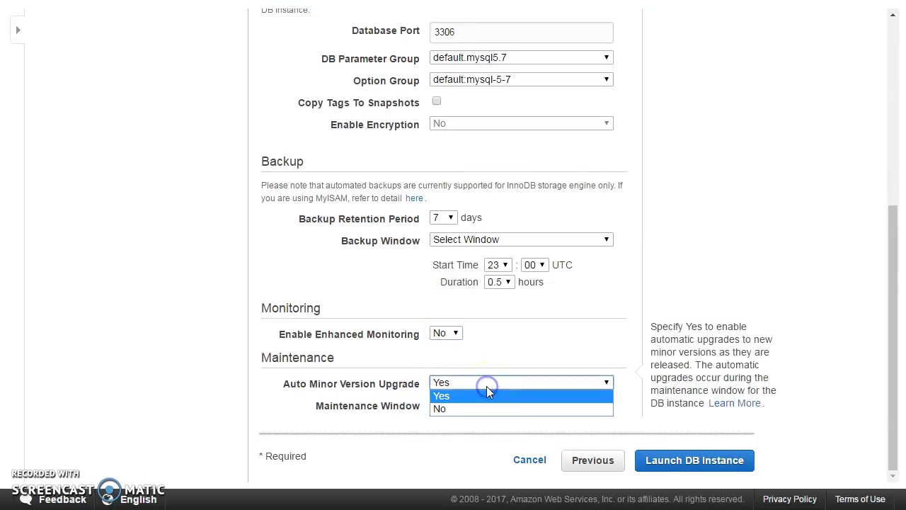
click(487, 394)
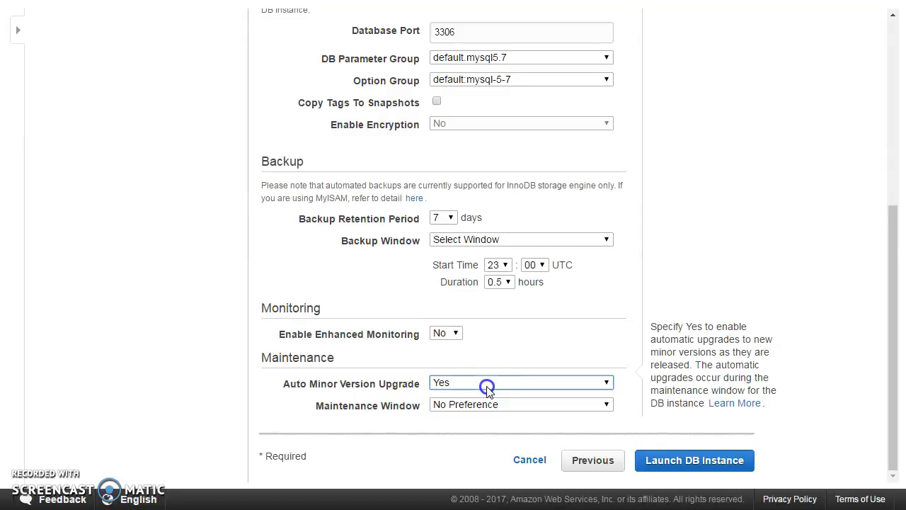
click(487, 405)
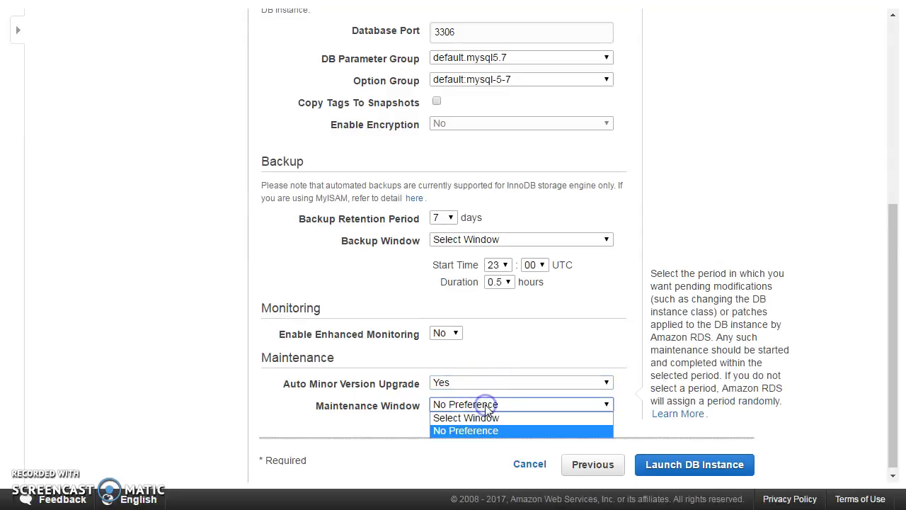
click(490, 418)
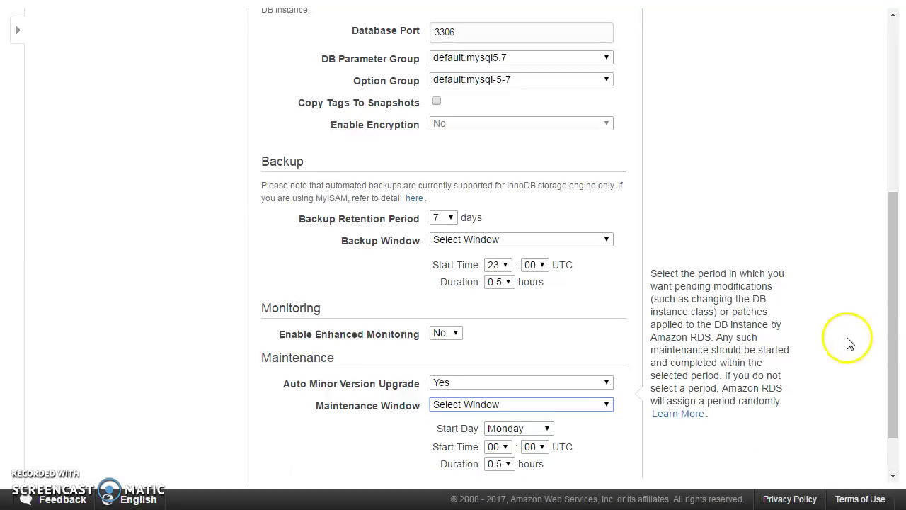
scroll(849, 346, down, 2)
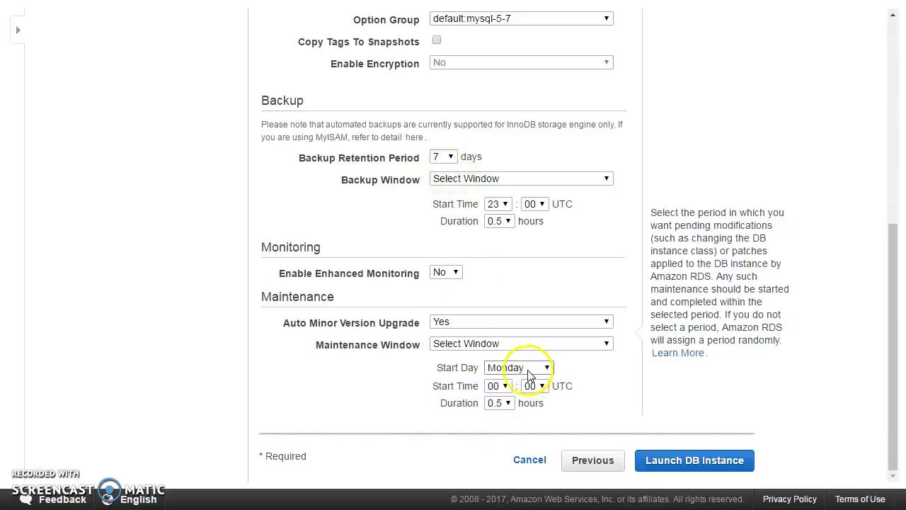
click(501, 385)
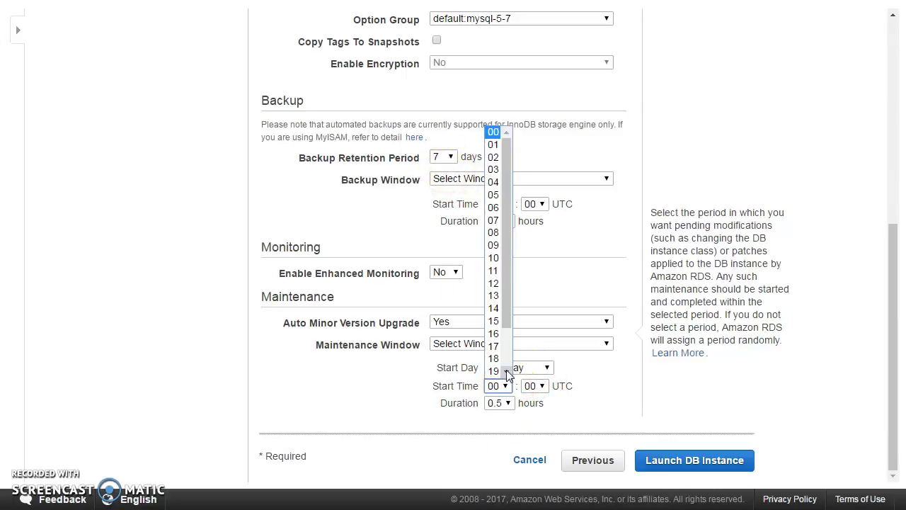
click(506, 370)
click(495, 358)
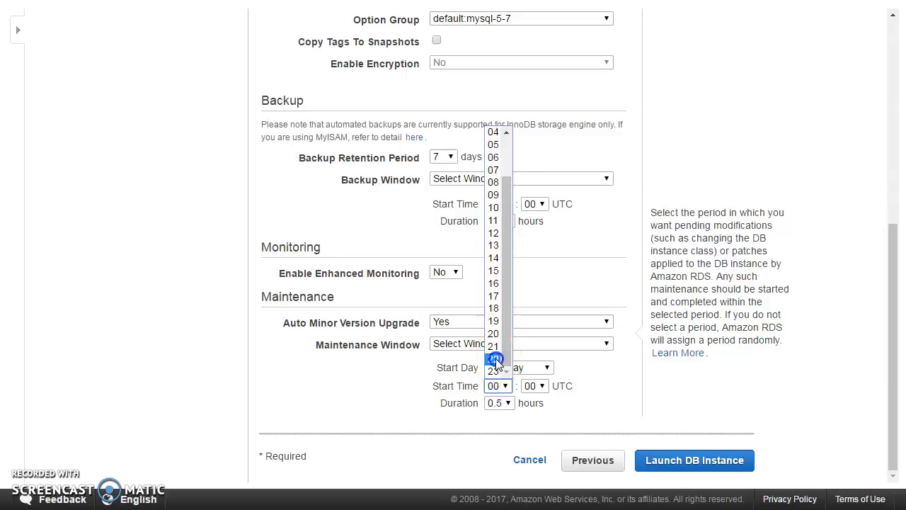
Step: Make Saturday the maintenance start day and launch the DB instance
click(516, 367)
click(514, 457)
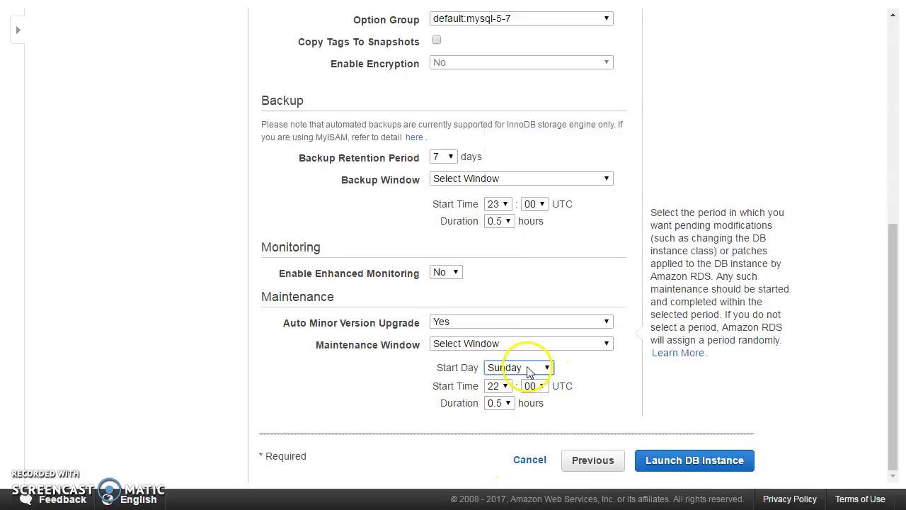
click(527, 370)
click(506, 443)
click(676, 467)
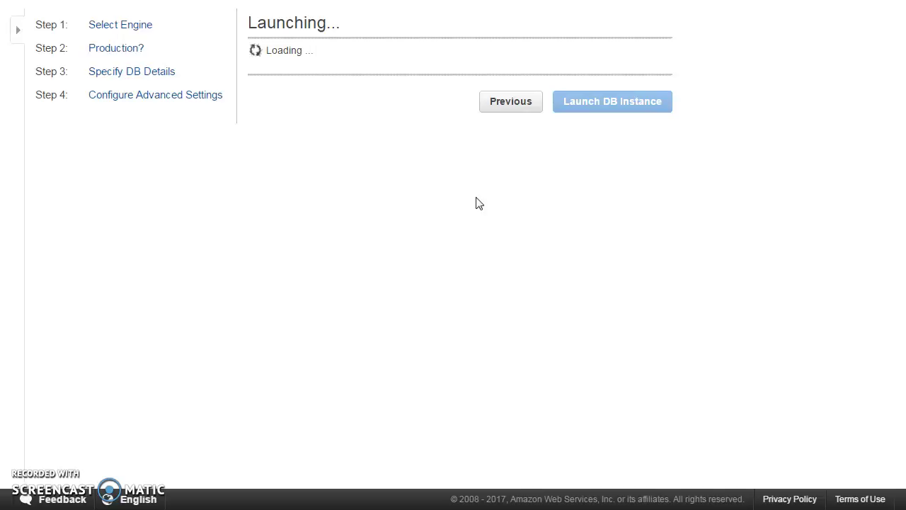
Step: Go to View Your DB Instances and refresh the RDS Instances list to see demodb
scroll(582, 245, down, 1)
click(608, 460)
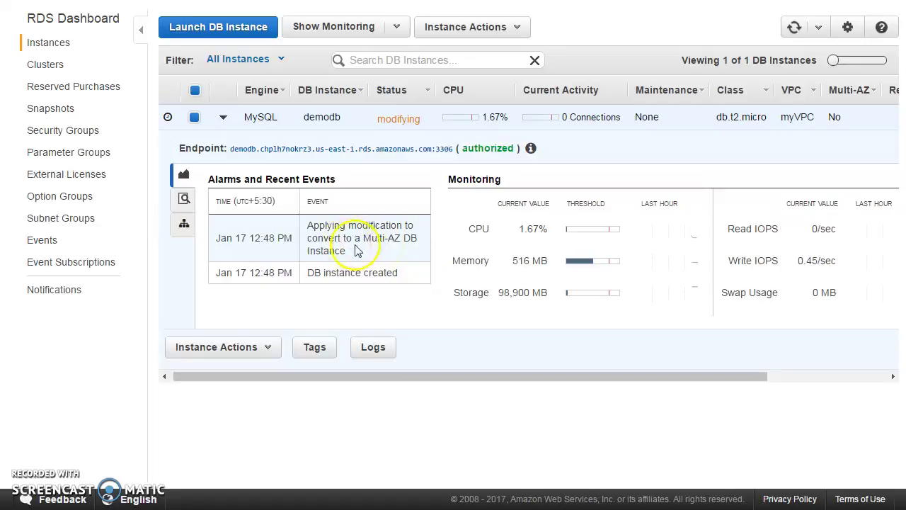
click(793, 29)
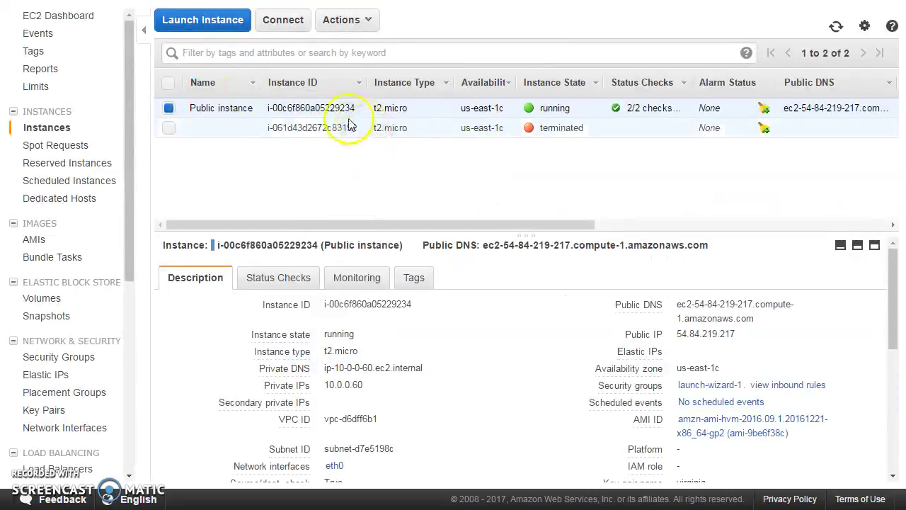
Step: Refresh the EC2 Instances list showing the running Public instance and a terminated one
click(835, 29)
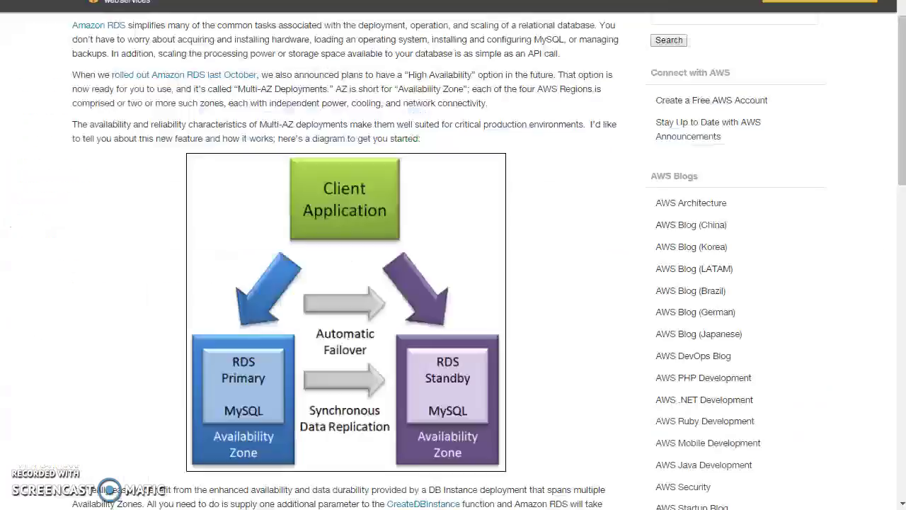
Step: Read the Multi-AZ blog post, then return to the RDS instances list showing demodb
click(565, 212)
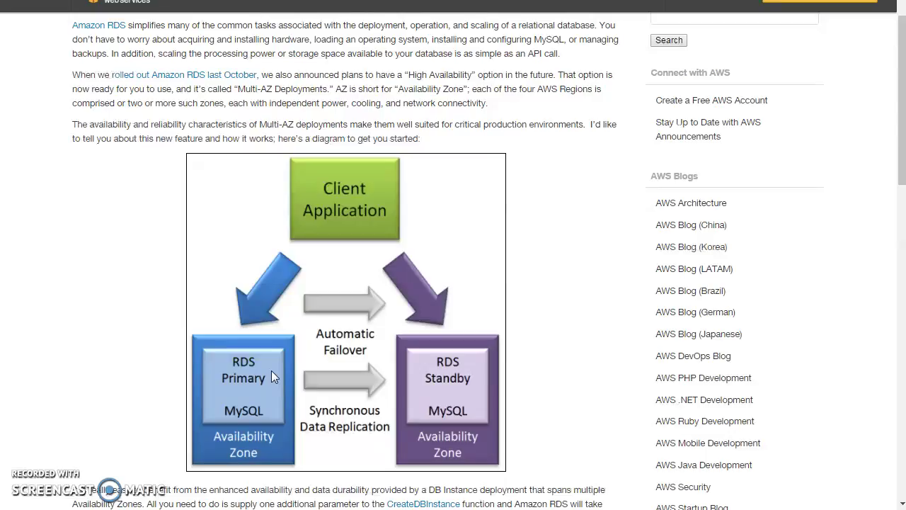
click(32, 2)
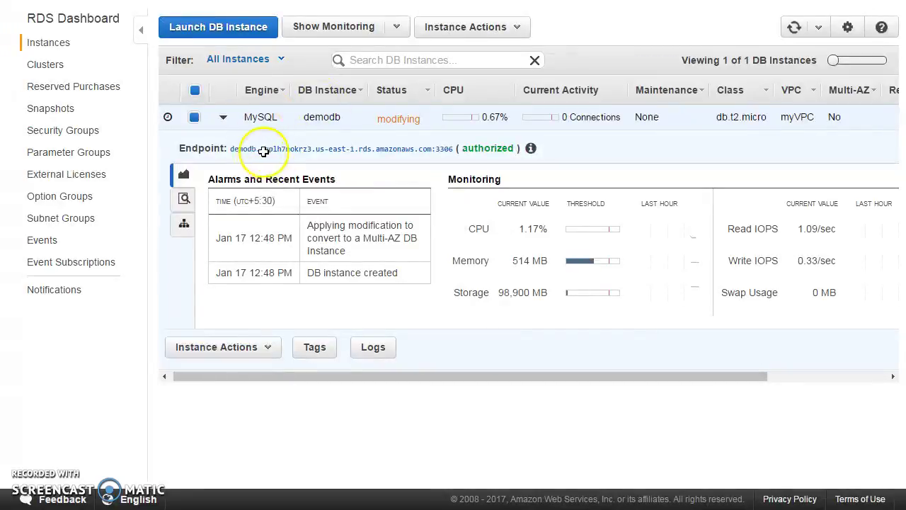